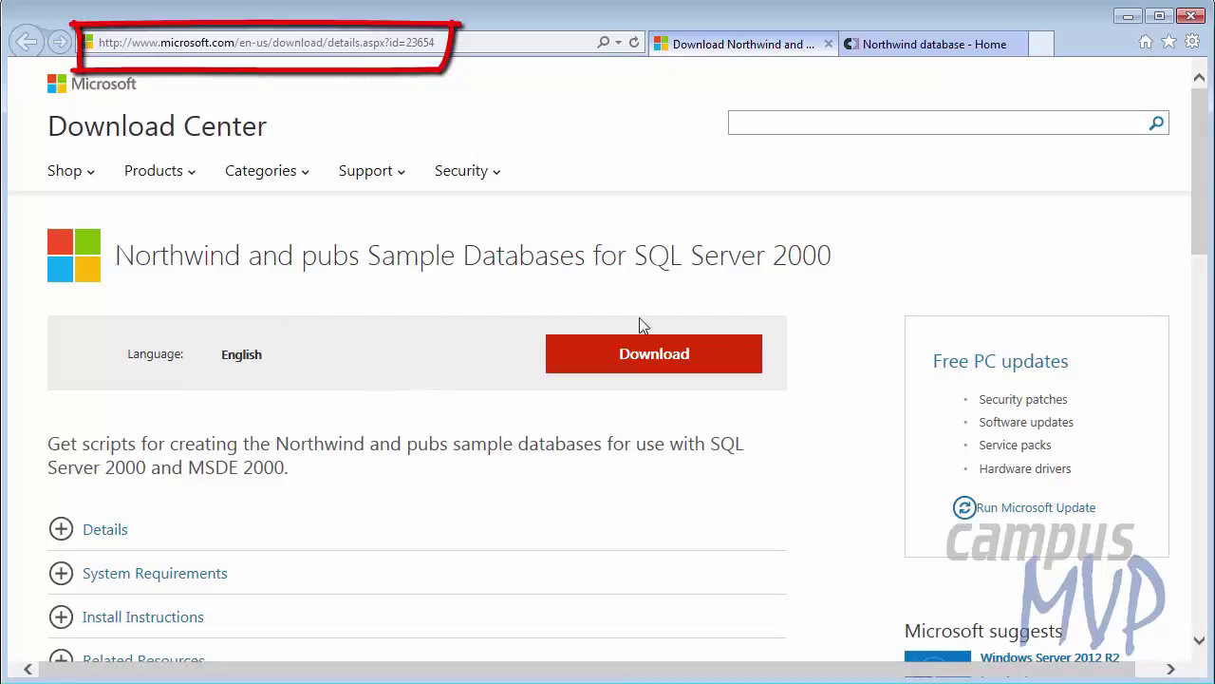
# Look over the Northwind database project page on CodePlex and open its downloads page.
pyautogui.click(884, 53)
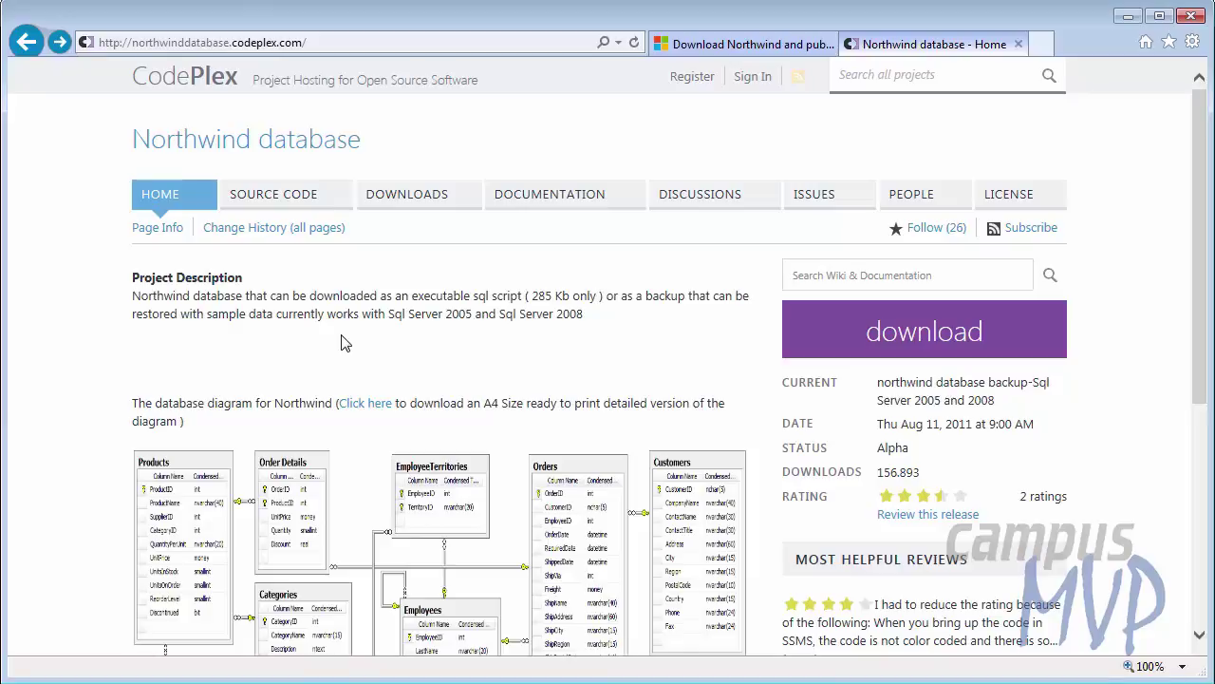
pyautogui.scroll(-2, 450, 408)
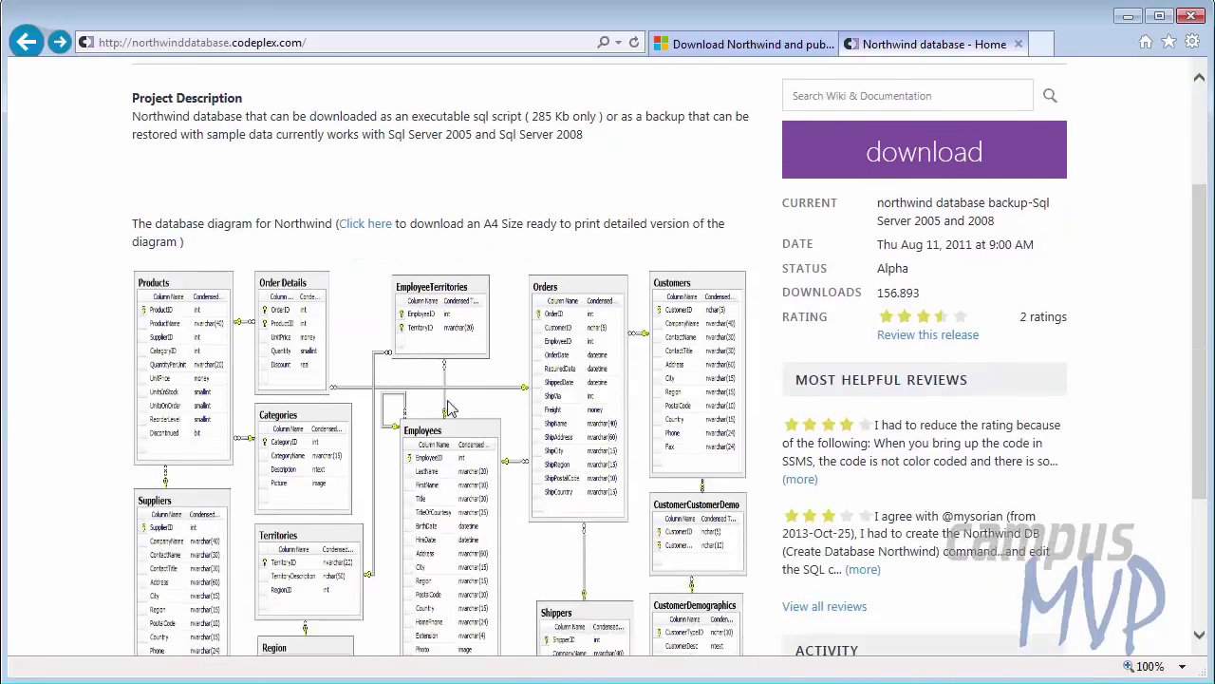
pyautogui.scroll(-2, 446, 484)
pyautogui.scroll(2, 437, 418)
pyautogui.scroll(1, 395, 320)
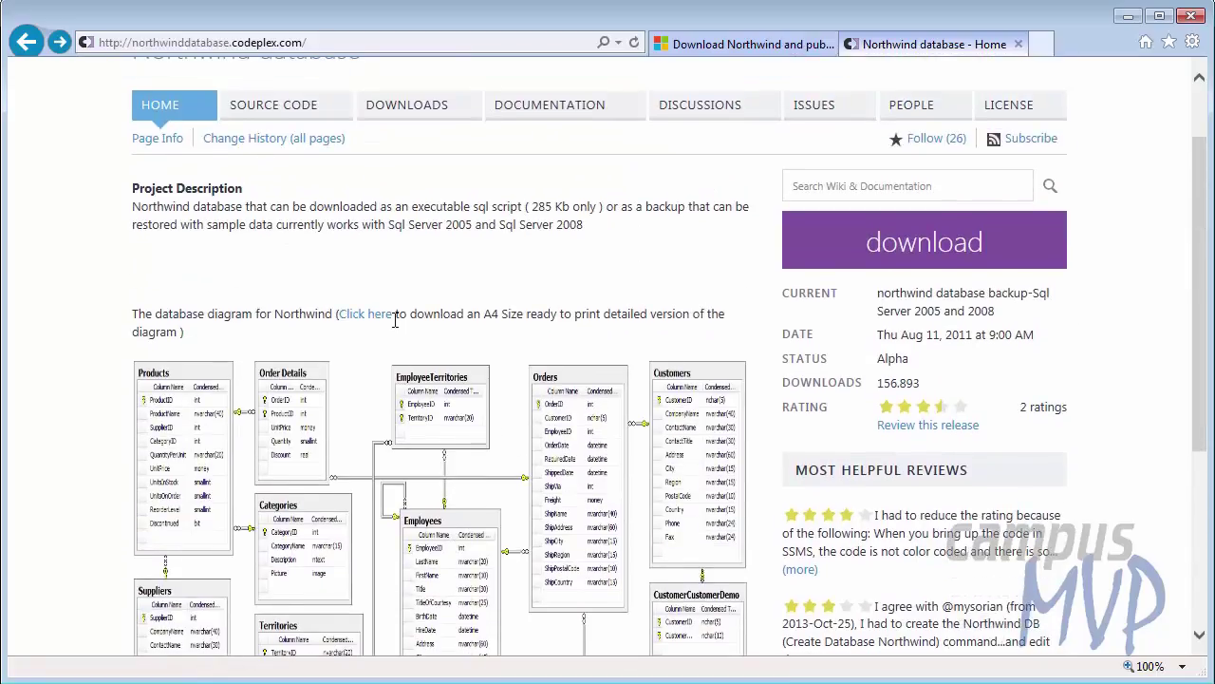
pyautogui.scroll(1, 414, 270)
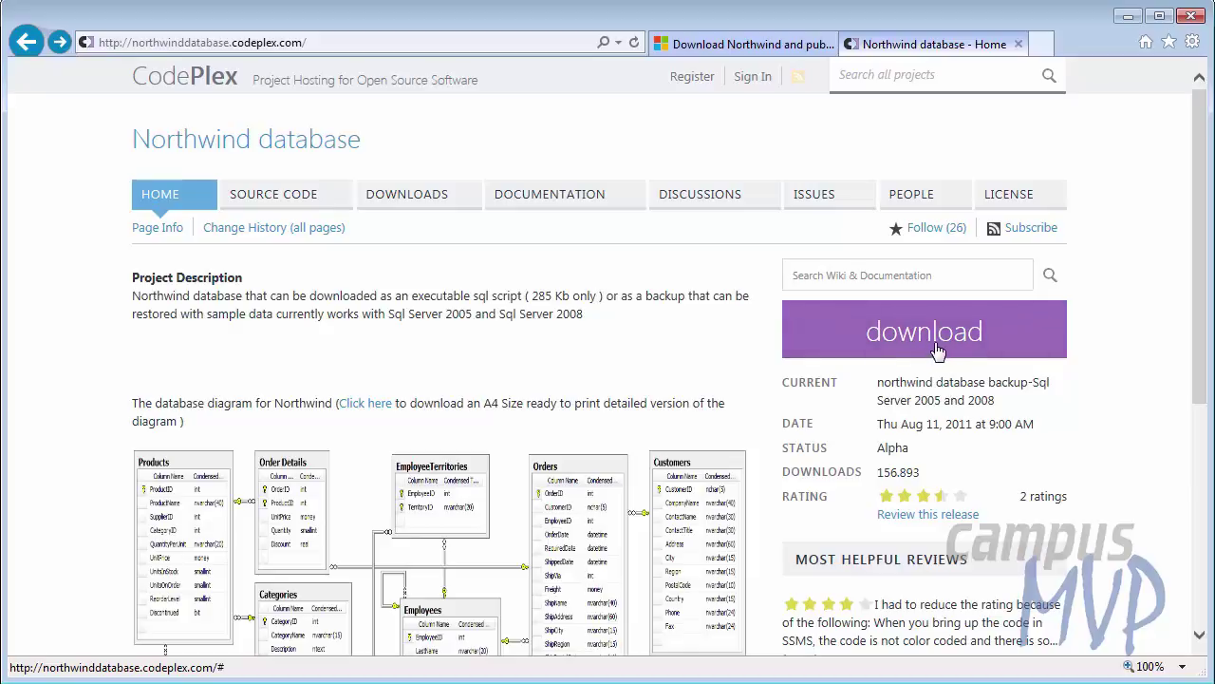
pyautogui.click(419, 203)
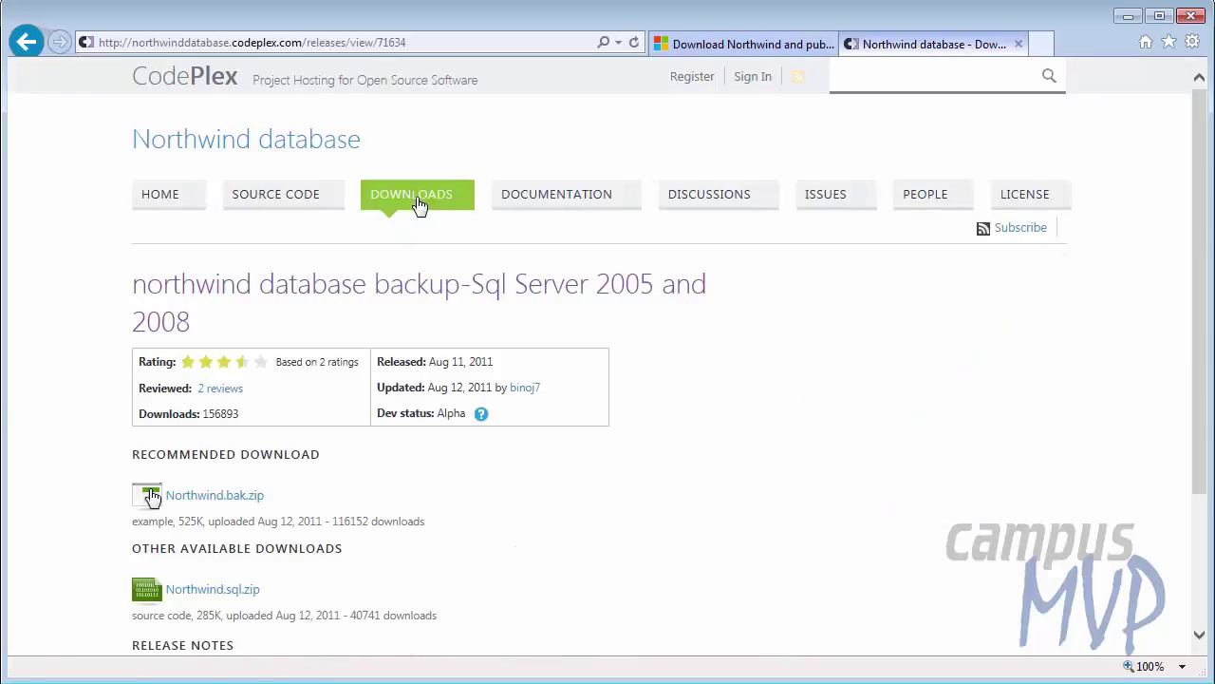
# Download Northwind.sql.zip from the other available downloads and save it in the Northwind folder.
pyautogui.click(235, 593)
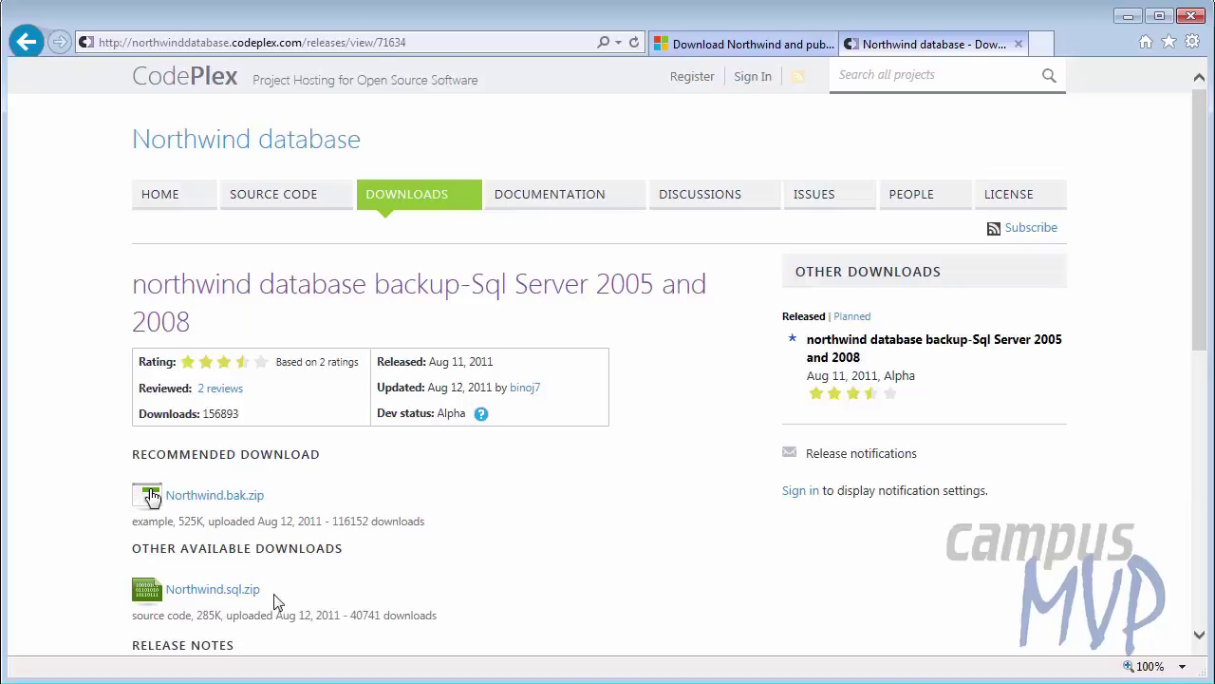
pyautogui.click(224, 596)
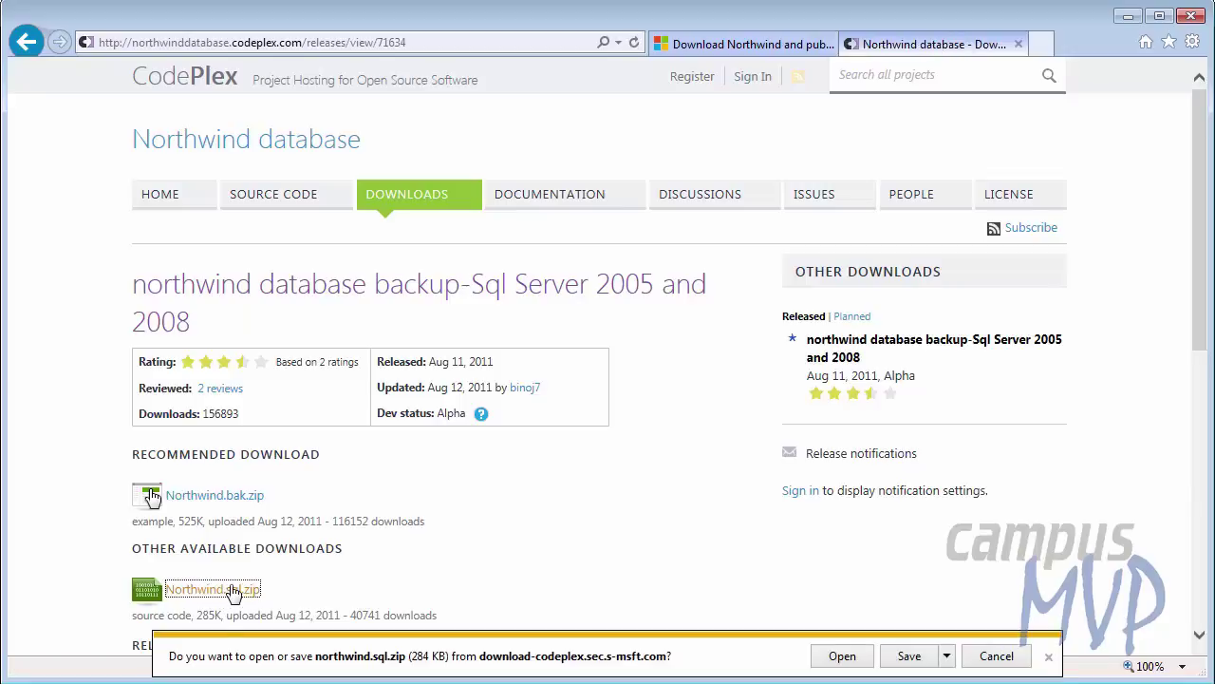
pyautogui.click(947, 655)
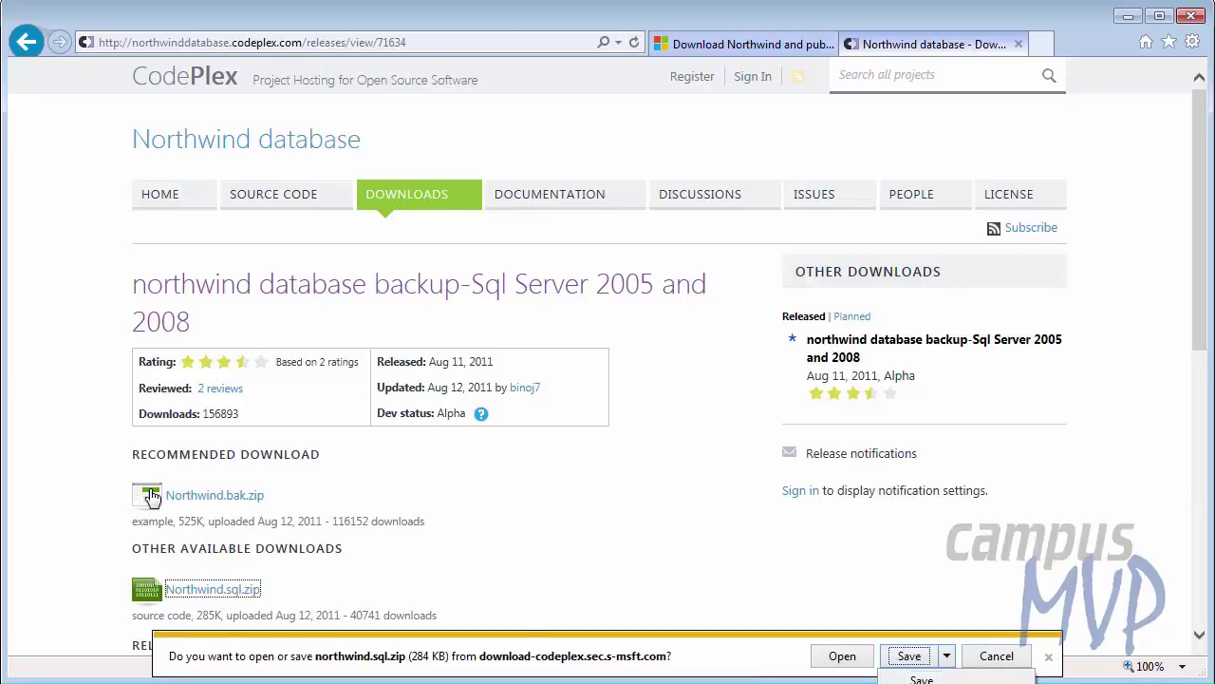
pyautogui.press('Return')
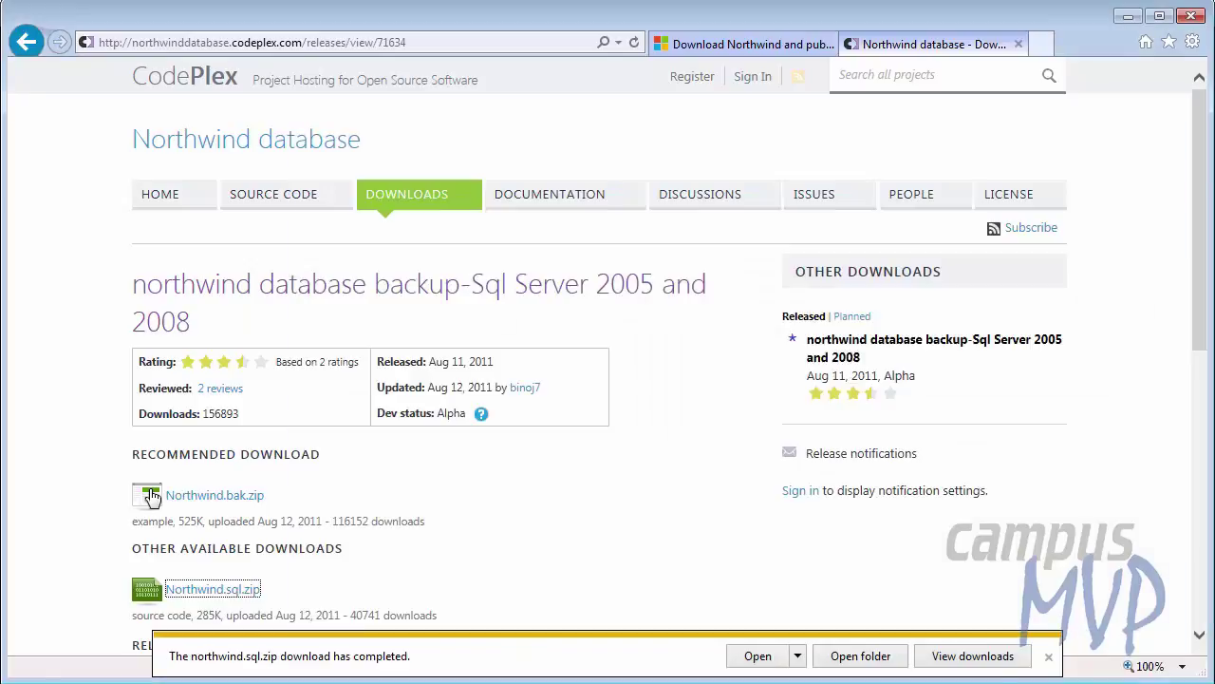
# Open the browser's download list, clear it and close it.
pyautogui.click(947, 652)
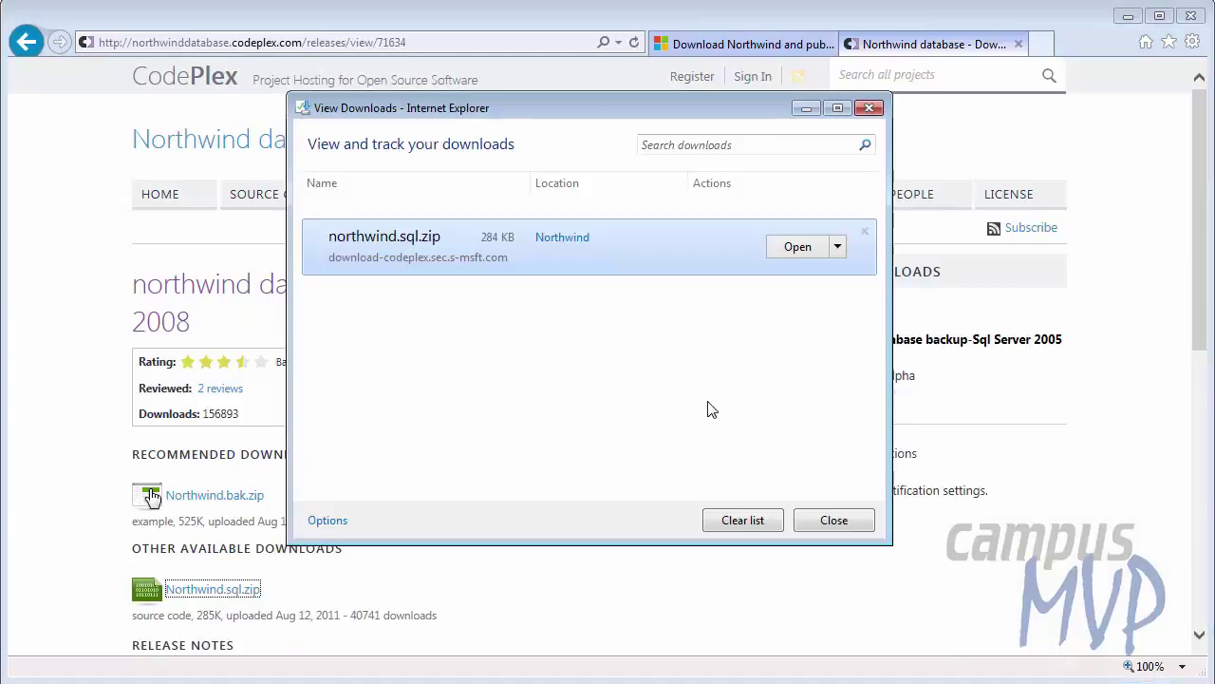
pyautogui.click(747, 526)
pyautogui.click(823, 524)
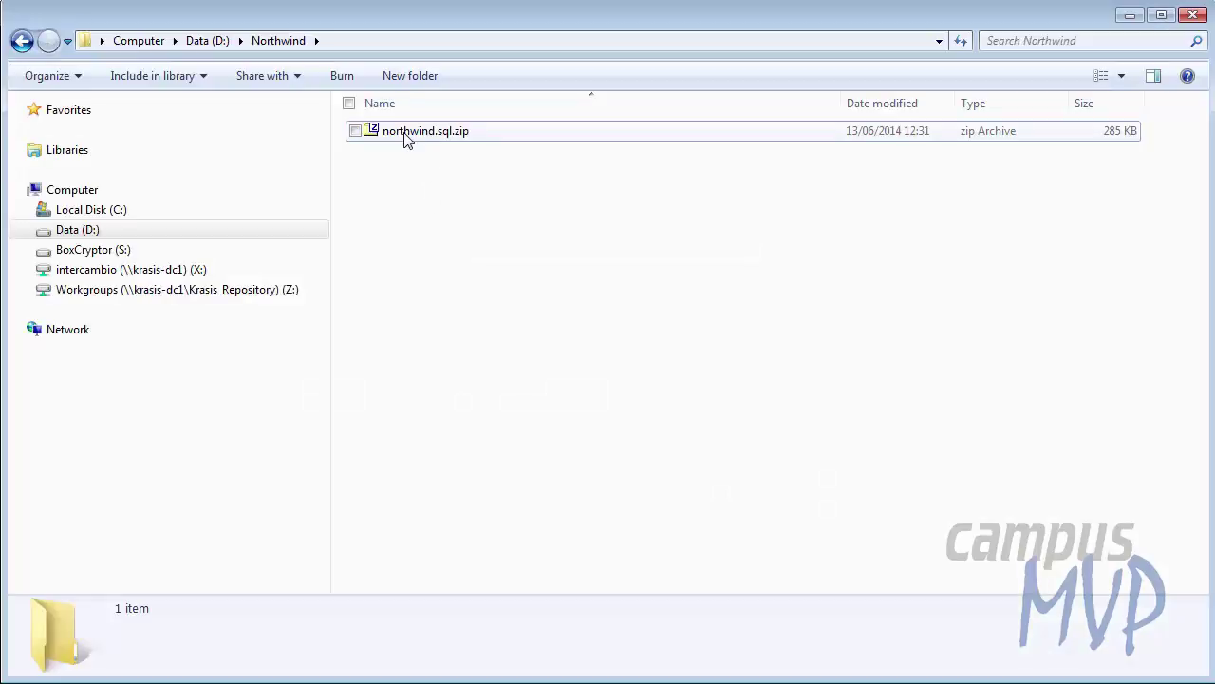
# Extract northwind.sql.zip with 7-Zip directly into the Northwind folder on drive D.
pyautogui.rightClick(404, 134)
pyautogui.moveTo(513, 185)
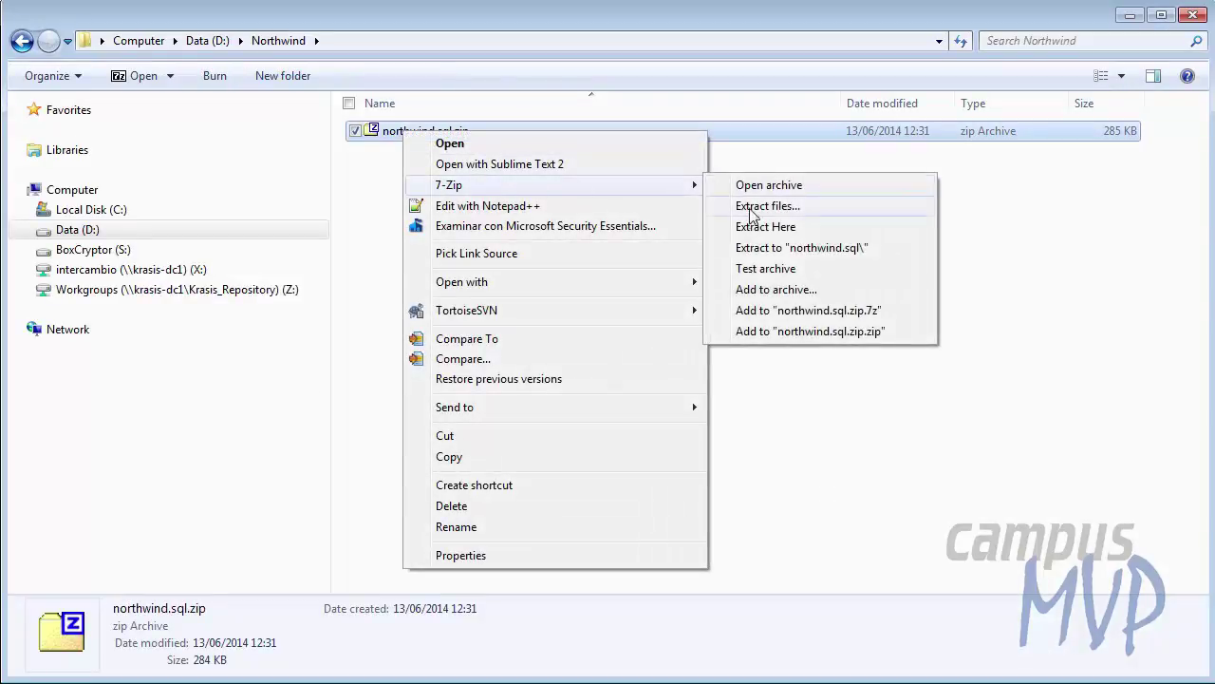
pyautogui.click(754, 228)
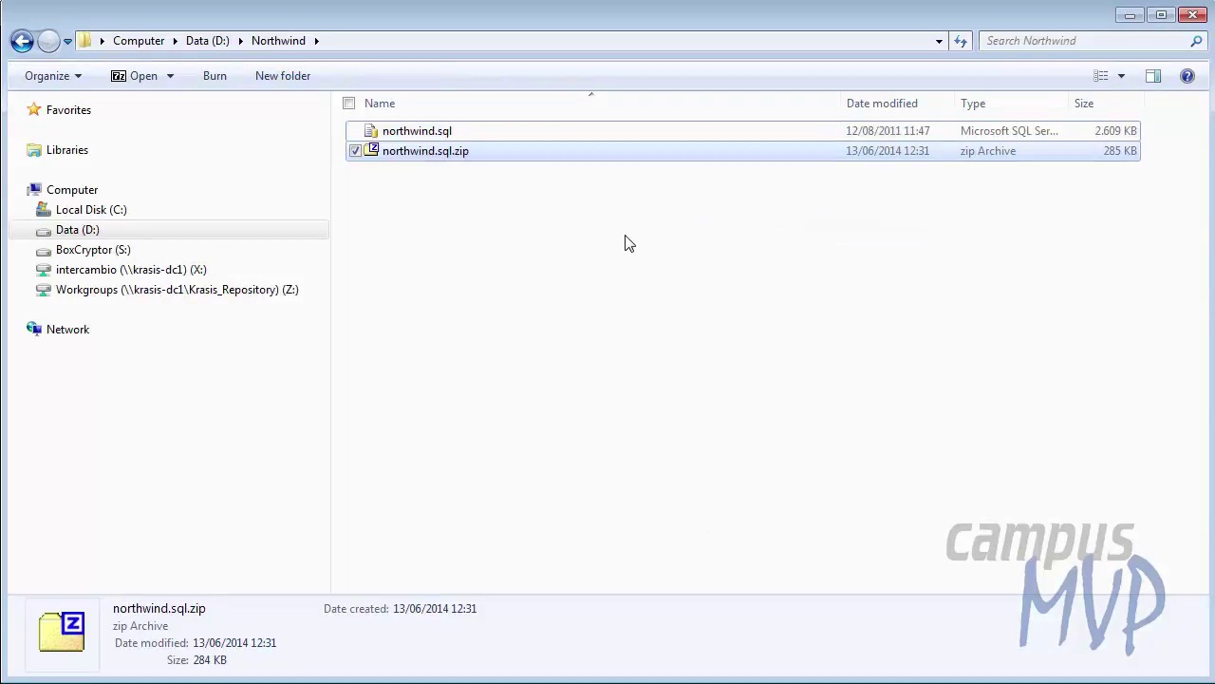
# Permanently delete the northwind.sql.zip archive from the Northwind folder.
pyautogui.click(466, 222)
pyautogui.click(440, 155)
pyautogui.hotkey('shift', 'Delete')
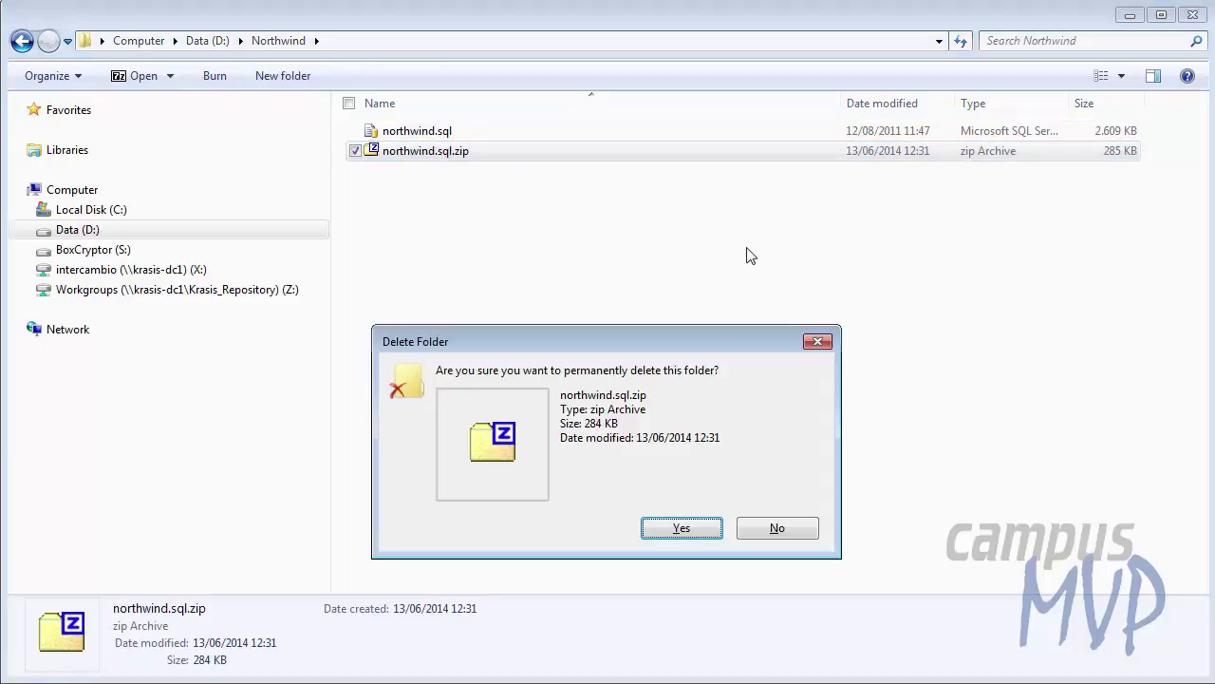
pyautogui.press('Return')
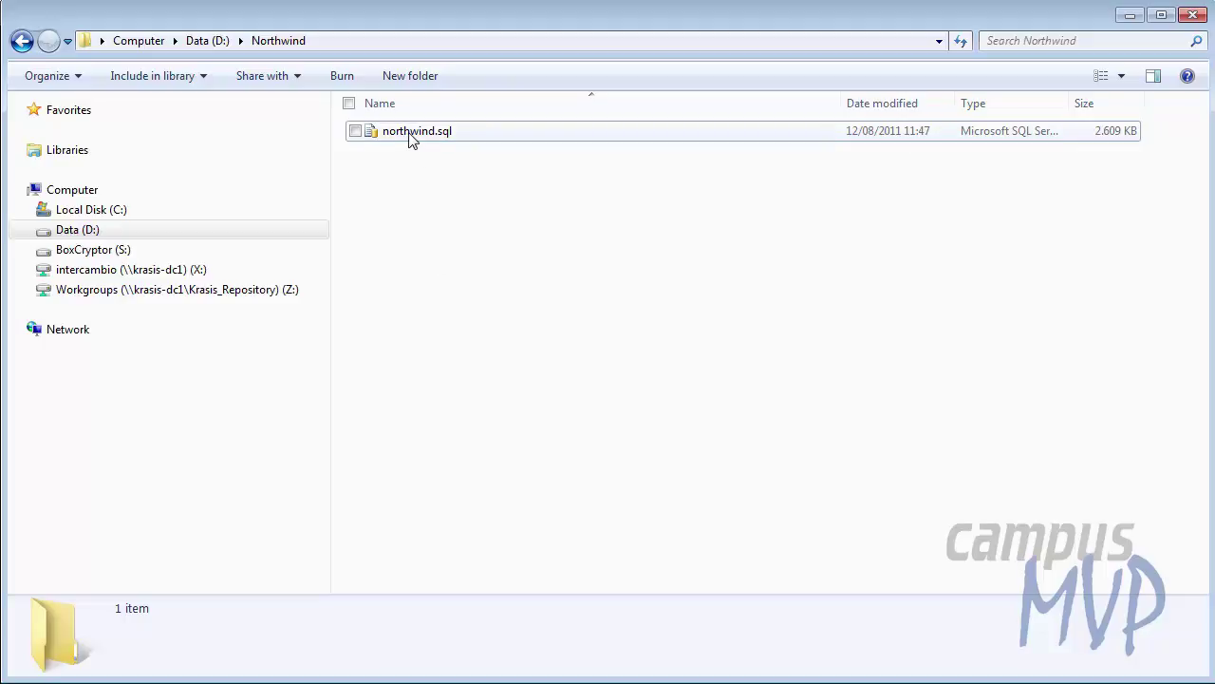
# Try to open northwind.sql from the Northwind folder in SQL Server Management Studio.
pyautogui.moveTo(413, 139); pyautogui.dragTo(473, 311)
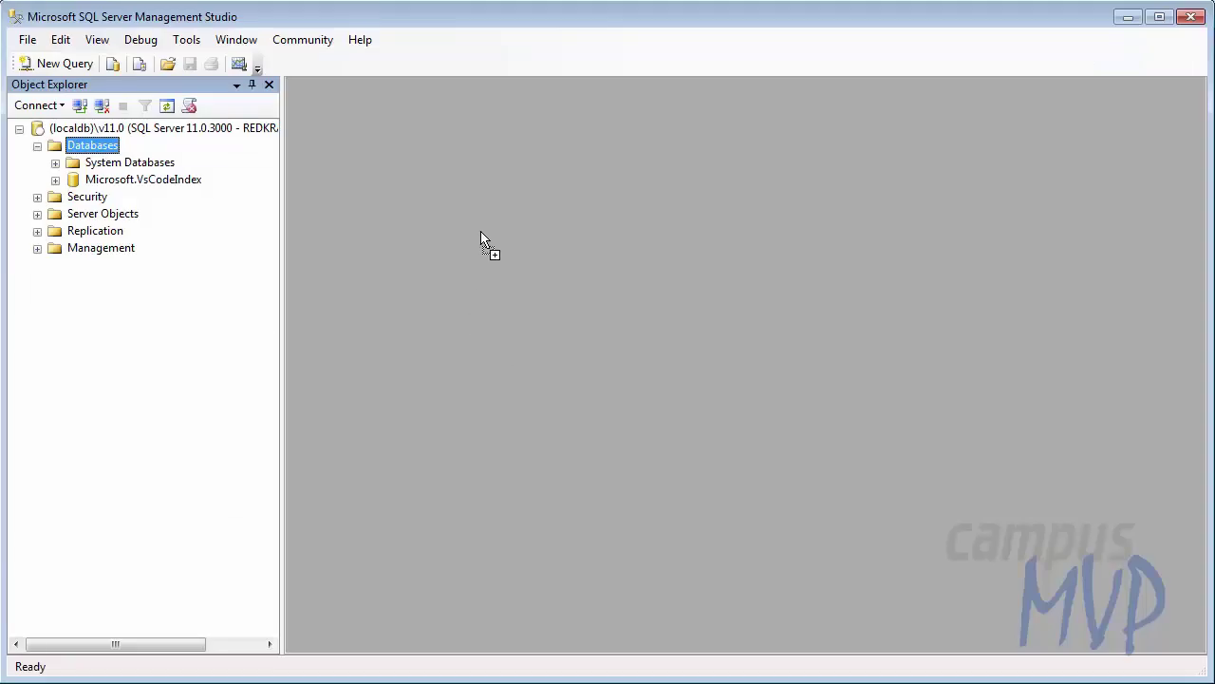
pyautogui.moveTo(480, 232); pyautogui.dragTo(480, 231)
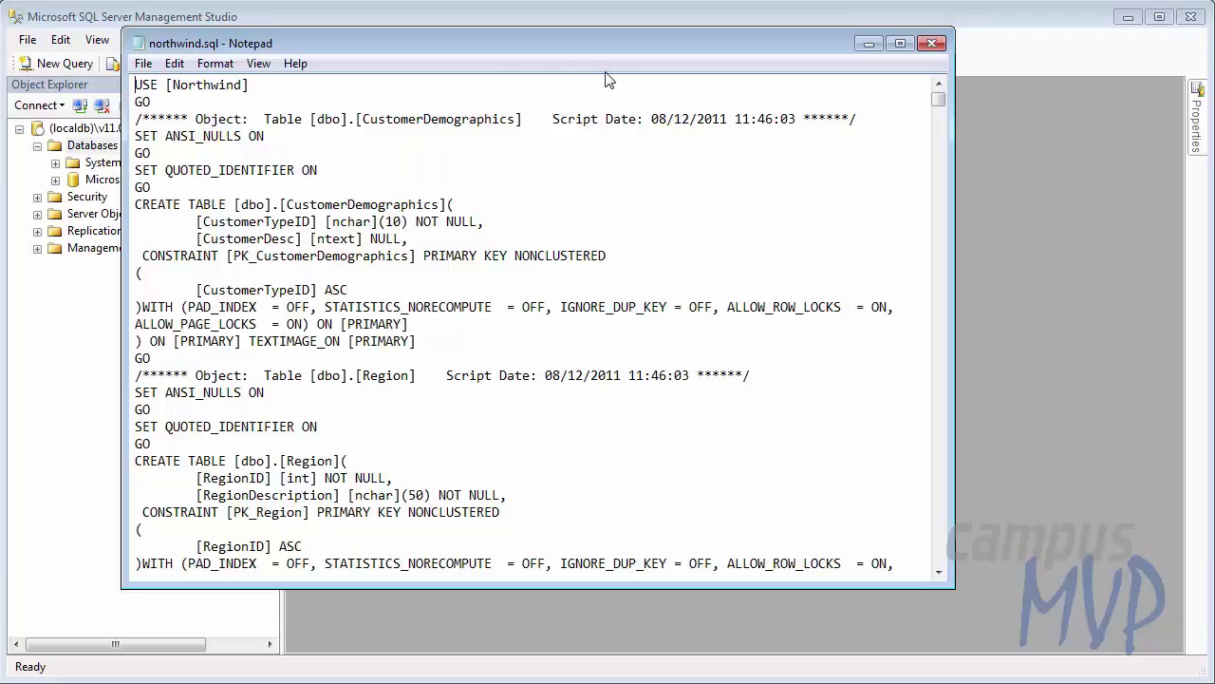
# Save northwind.sql in Notepad with UTF-8 encoding, replacing the existing file, and close Notepad.
pyautogui.click(144, 64)
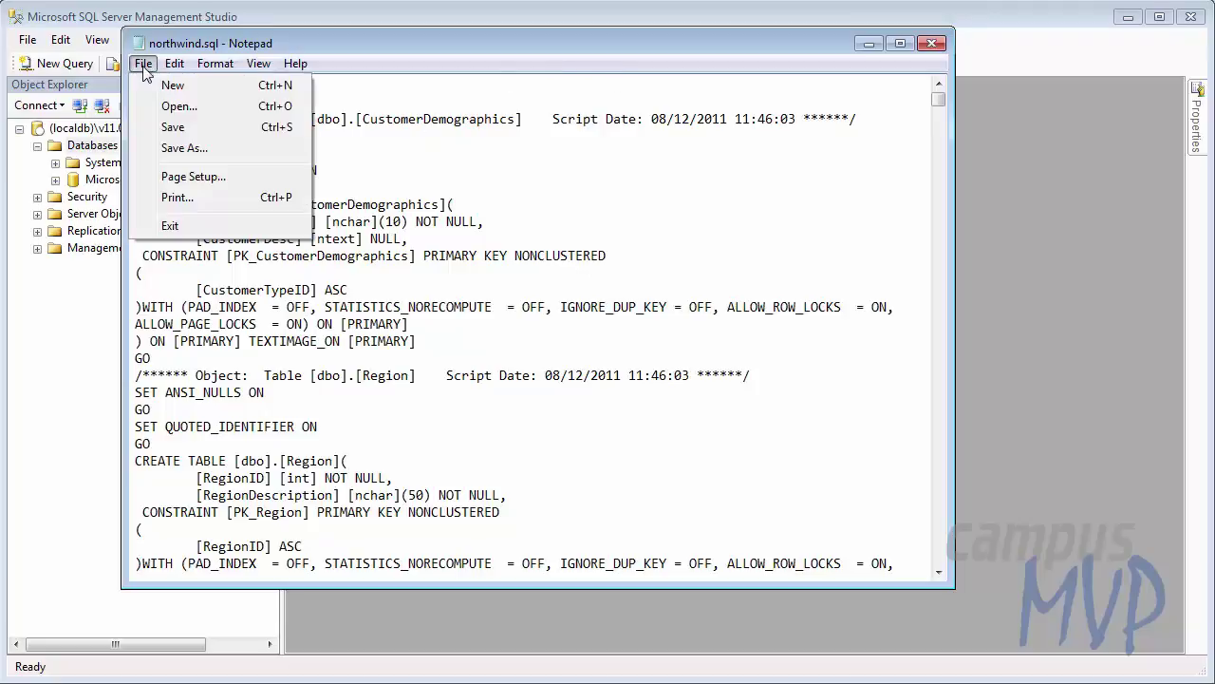
pyautogui.click(184, 149)
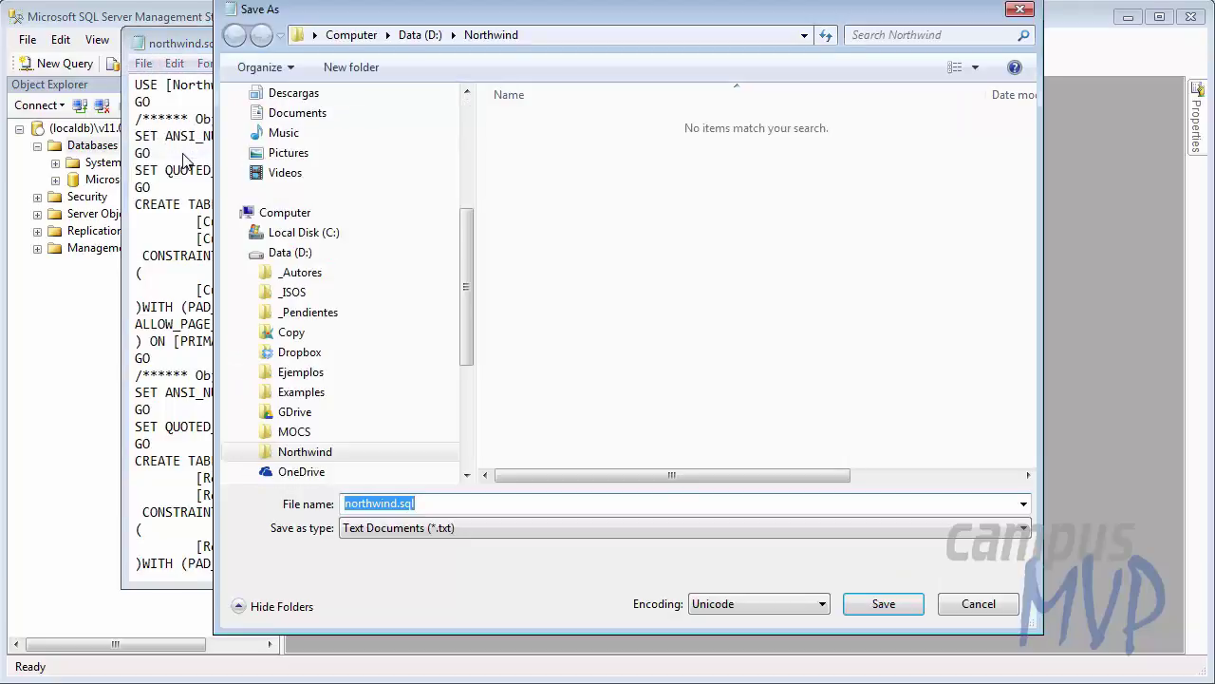
pyautogui.click(747, 605)
pyautogui.click(731, 665)
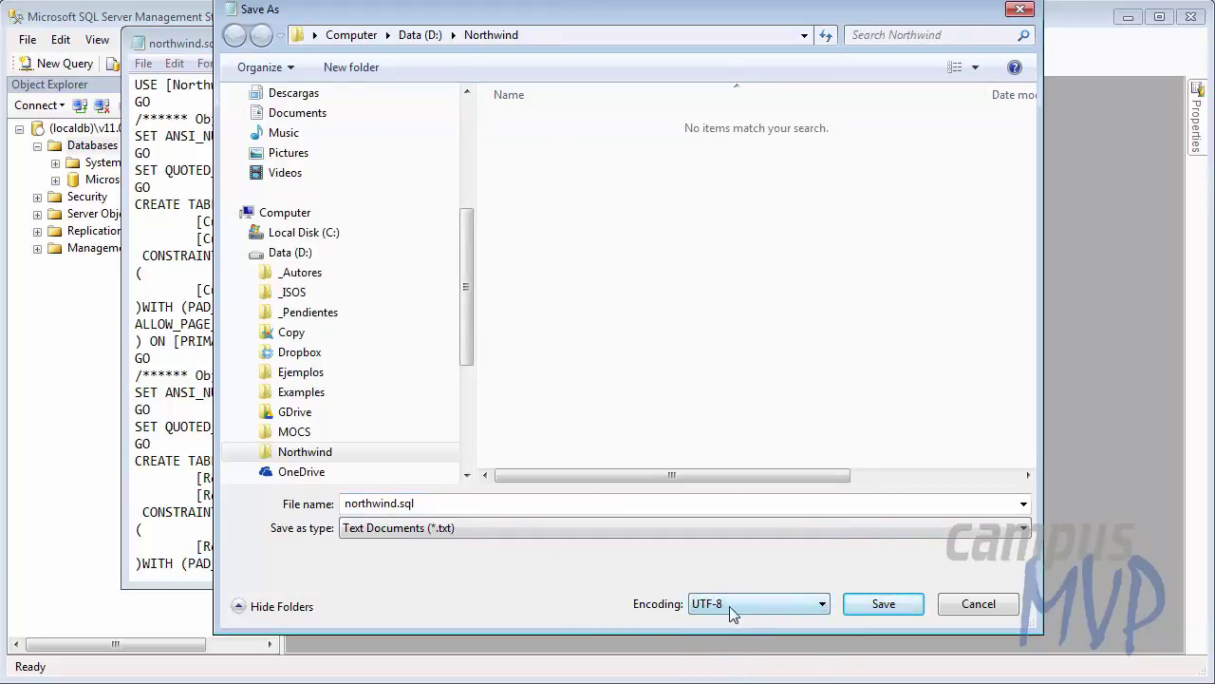
pyautogui.click(881, 608)
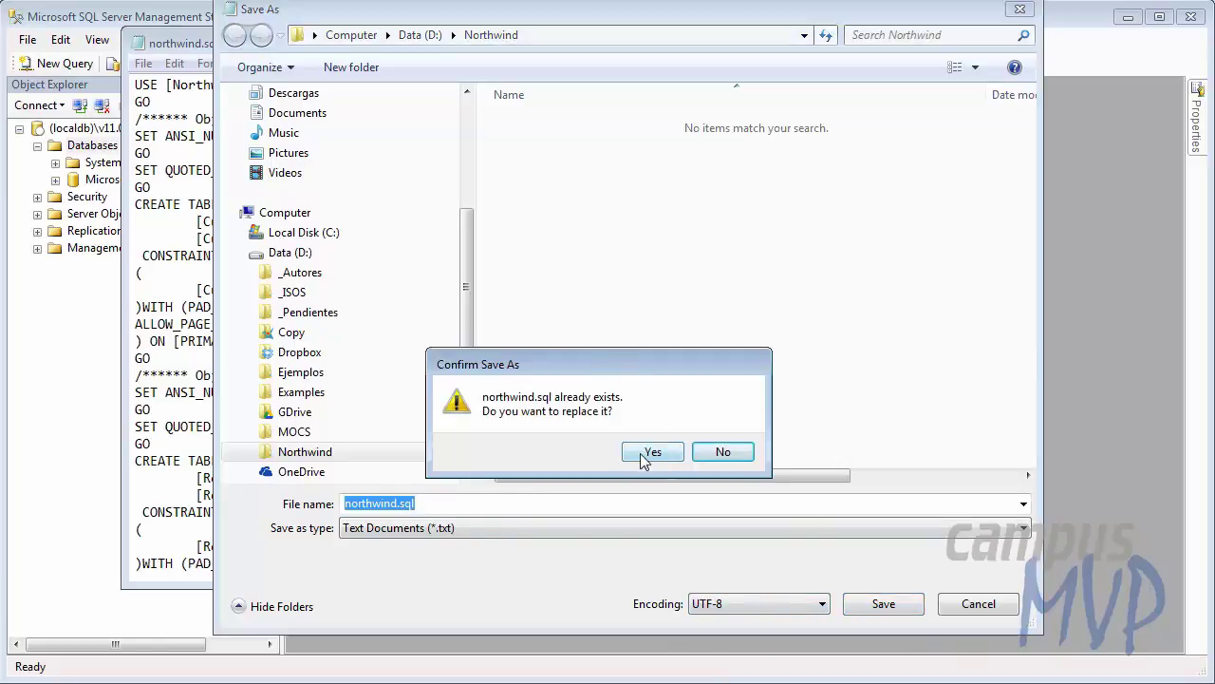
pyautogui.click(653, 452)
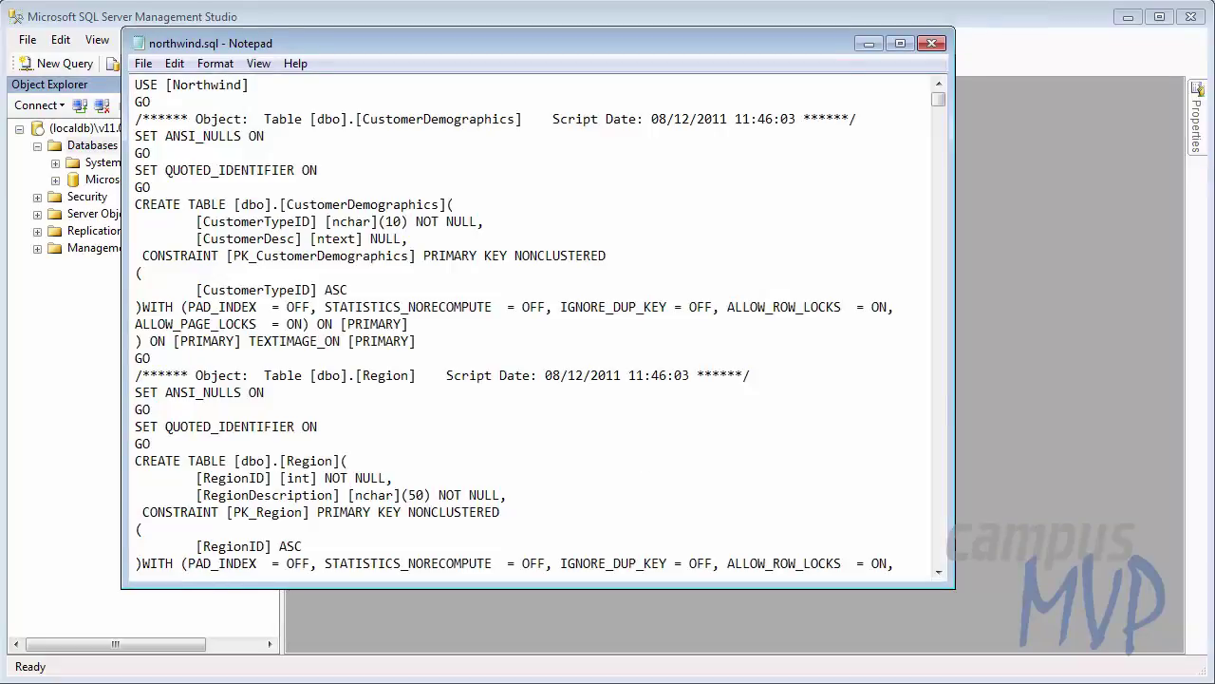
pyautogui.click(932, 45)
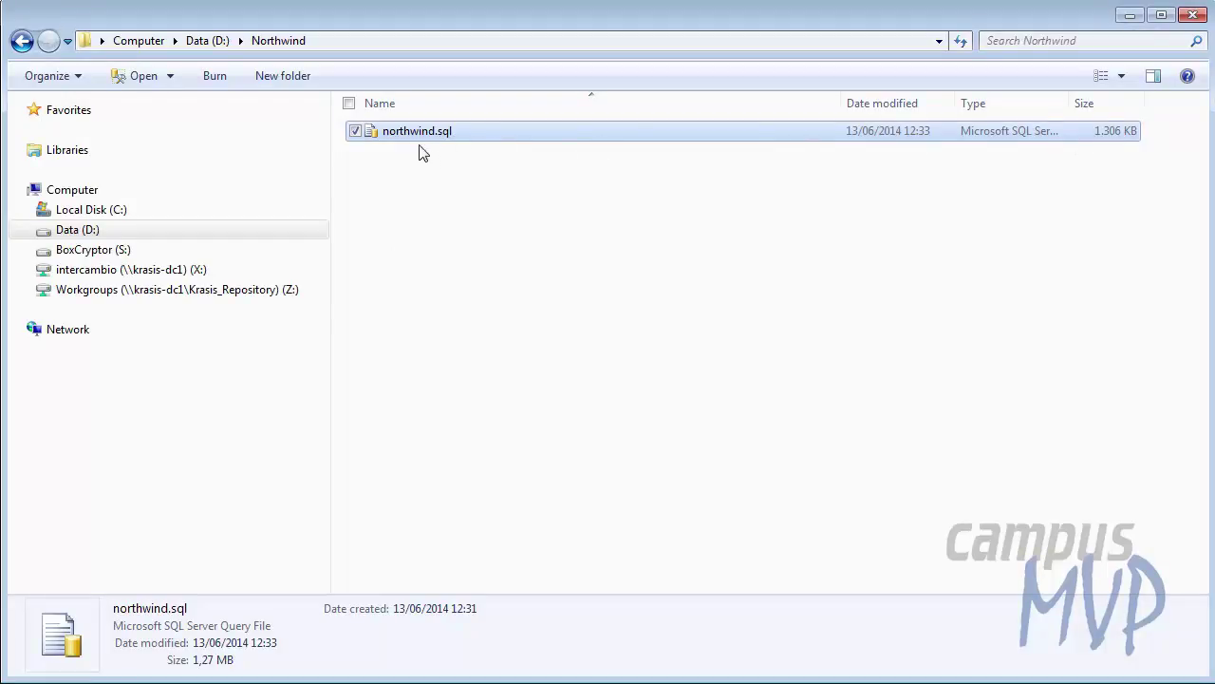
# Open the re-saved northwind.sql from the Northwind folder in SQL Server Management Studio and look over the script.
pyautogui.moveTo(412, 133); pyautogui.dragTo(596, 366)
pyautogui.hotkey('alt', 'Tab')
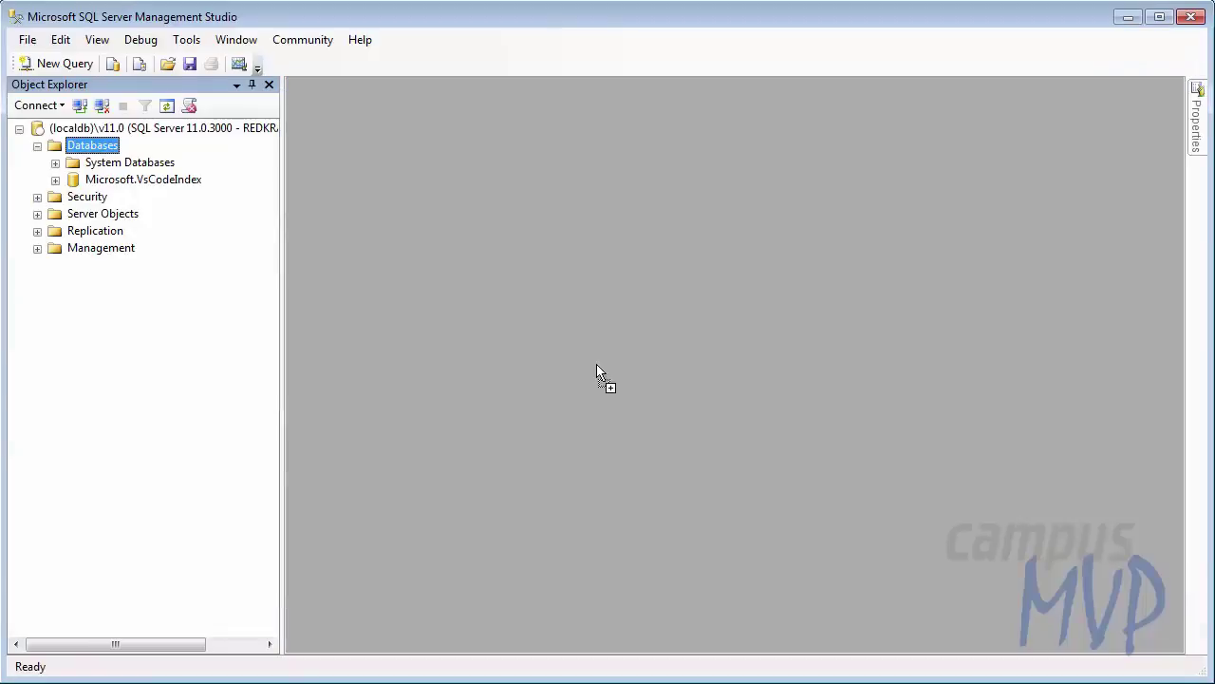
pyautogui.moveTo(517, 237); pyautogui.dragTo(567, 257)
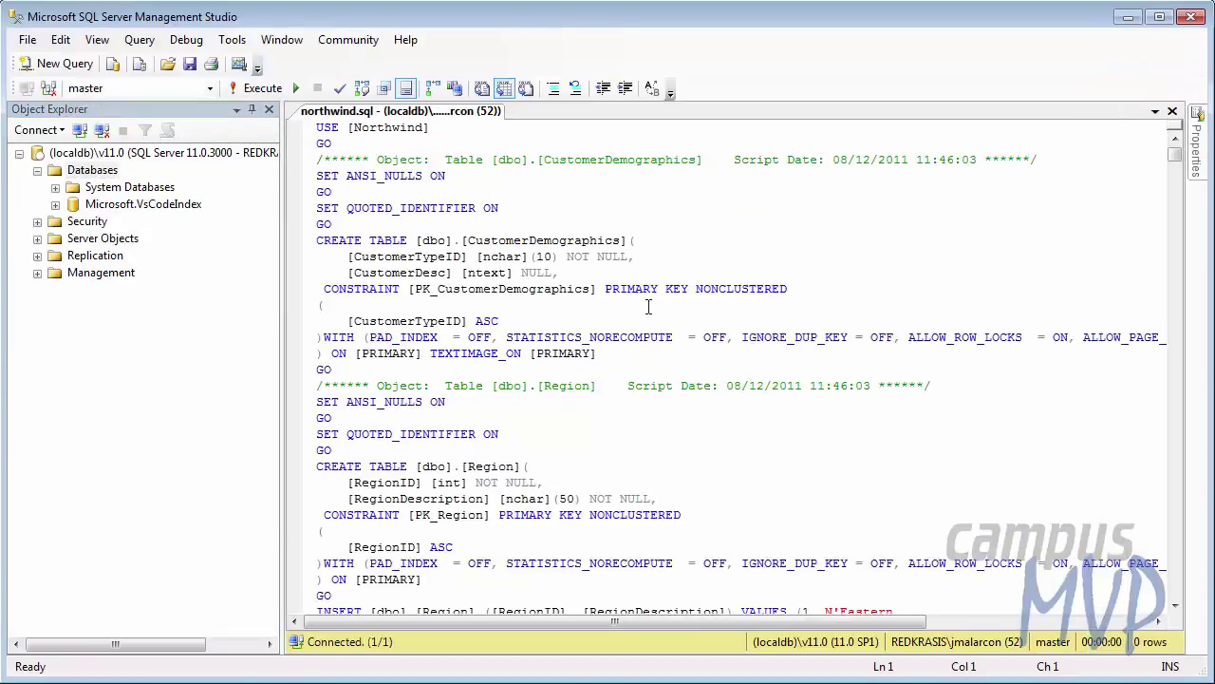
pyautogui.scroll(-3, 650, 361)
pyautogui.scroll(2, 615, 369)
pyautogui.scroll(1, 615, 369)
# Start a new database on the (localdb)\v11.0 server and name it Northwind.
pyautogui.rightClick(87, 173)
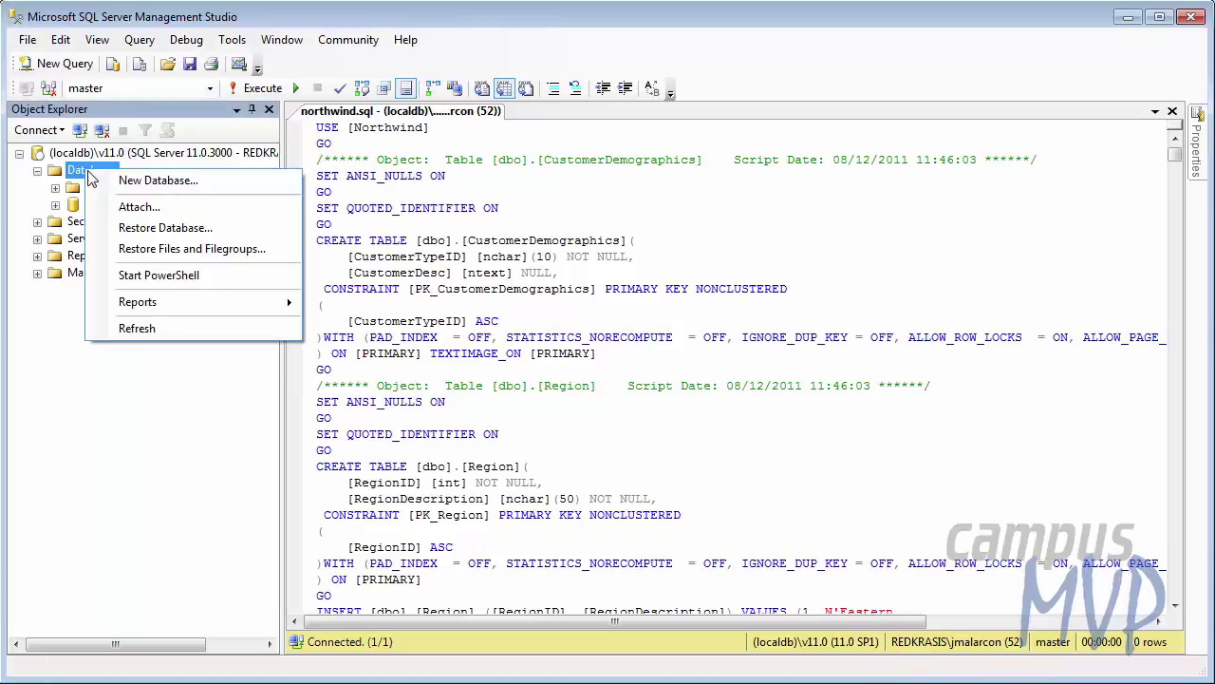
pyautogui.click(159, 181)
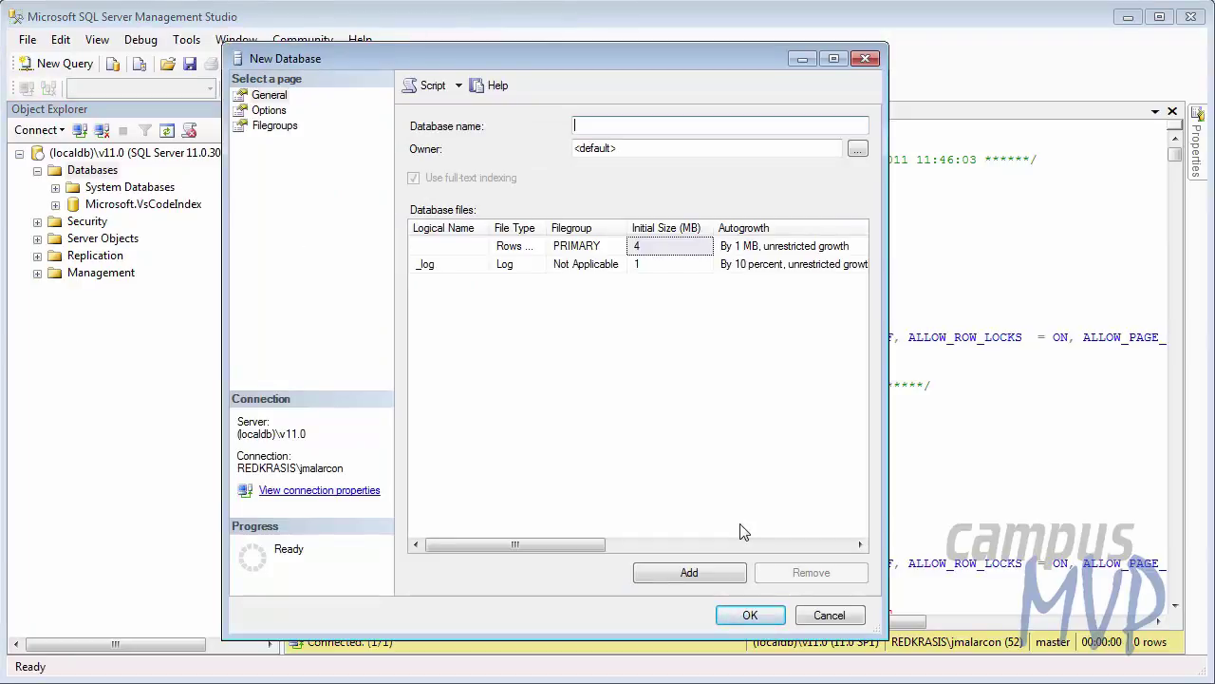
pyautogui.write('Northwind')
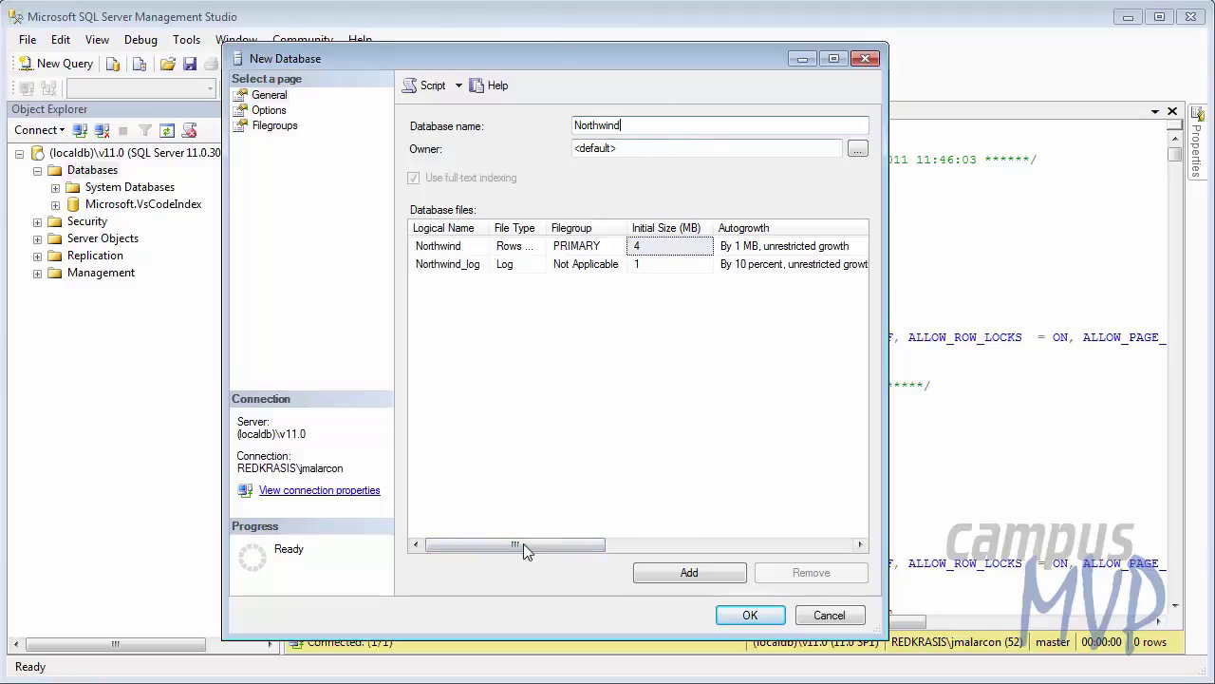
# Set the path of both the data and log files to the LocalDB v11.0 instance folder and create the database.
pyautogui.moveTo(523, 543); pyautogui.dragTo(688, 546)
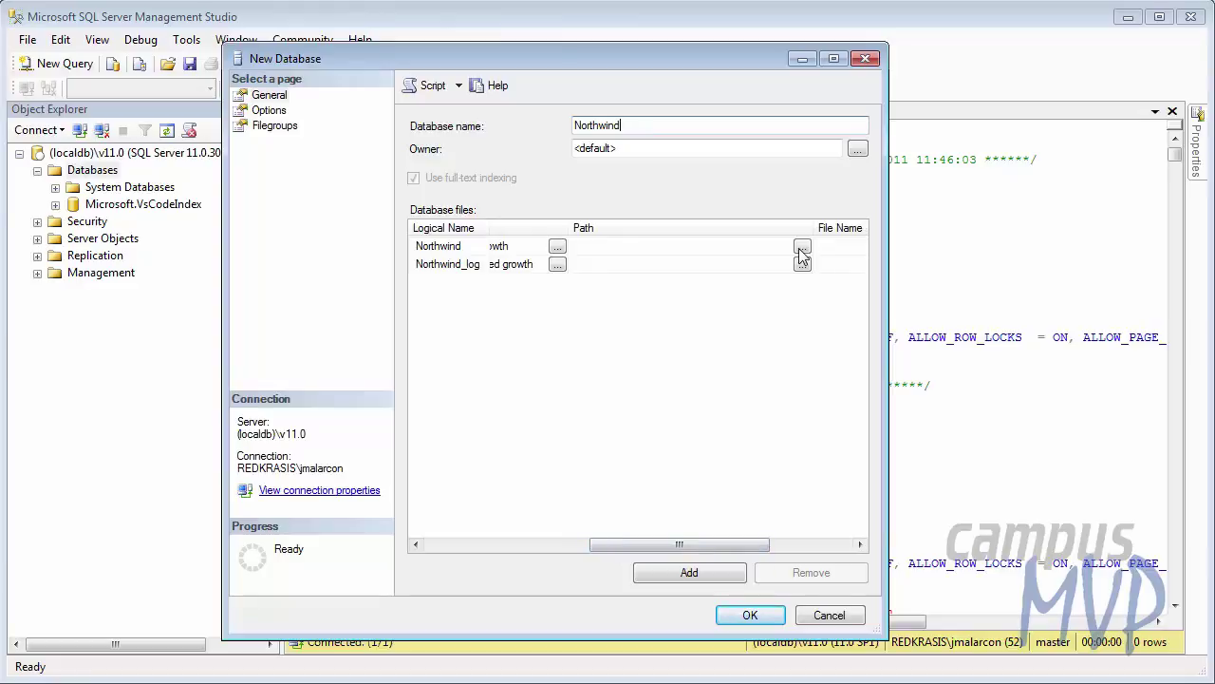
pyautogui.click(803, 248)
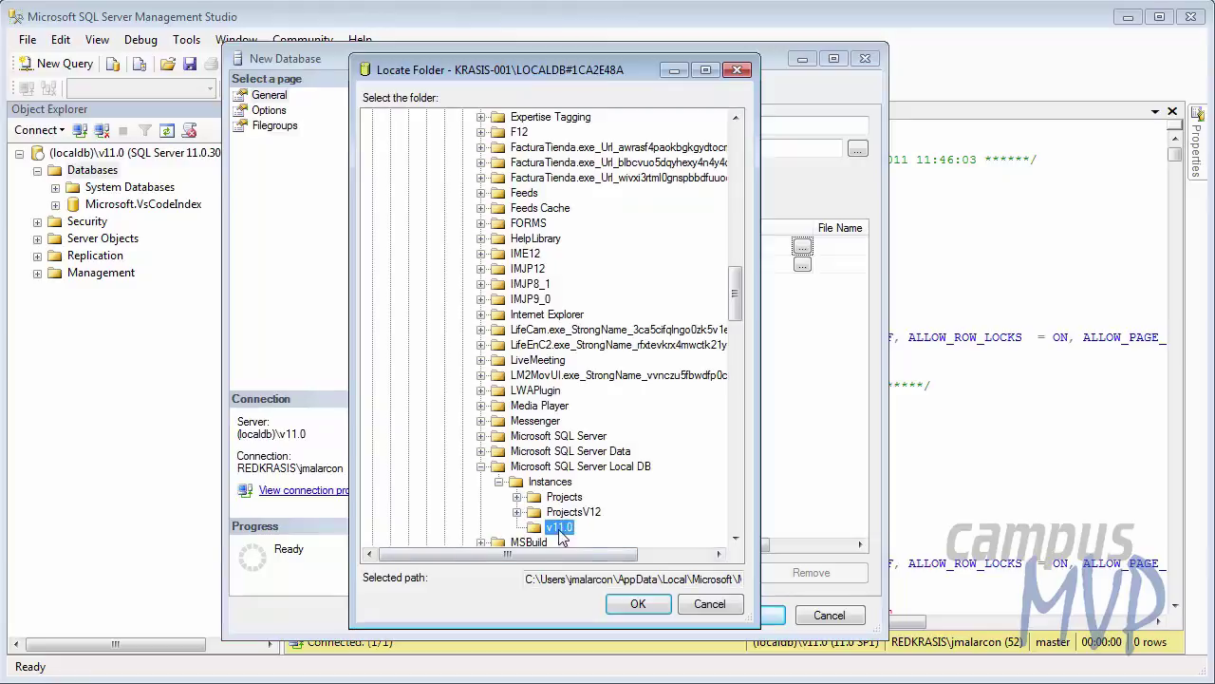
pyautogui.click(634, 605)
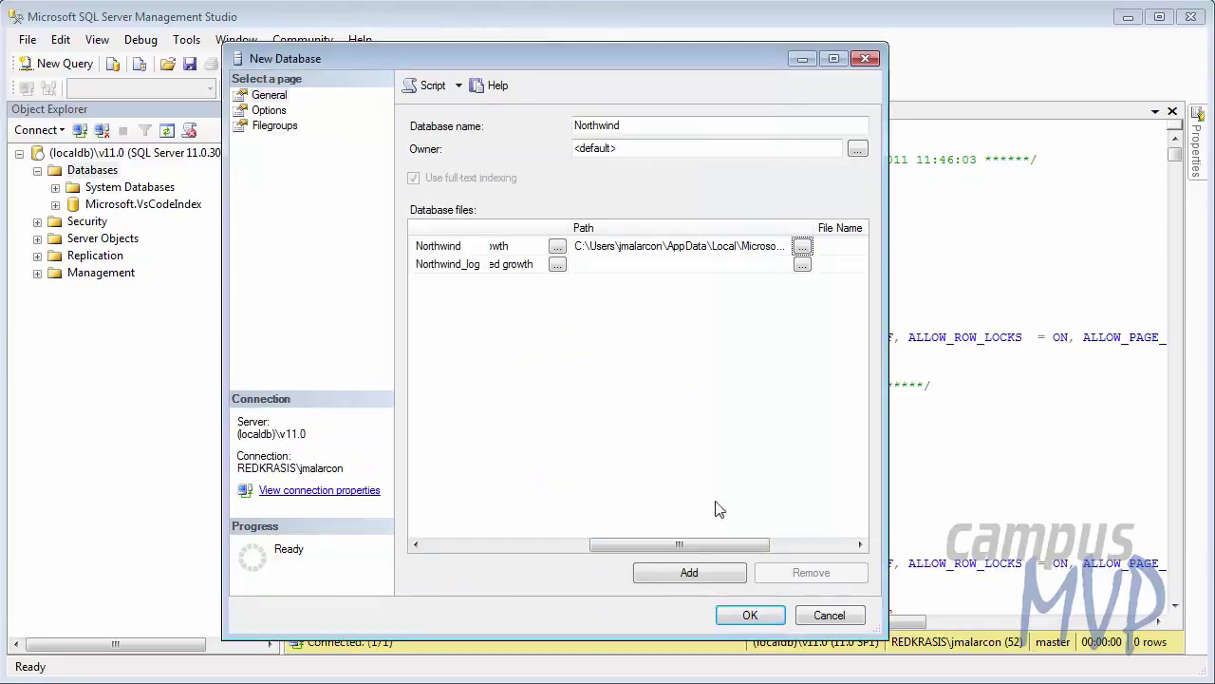
pyautogui.click(803, 266)
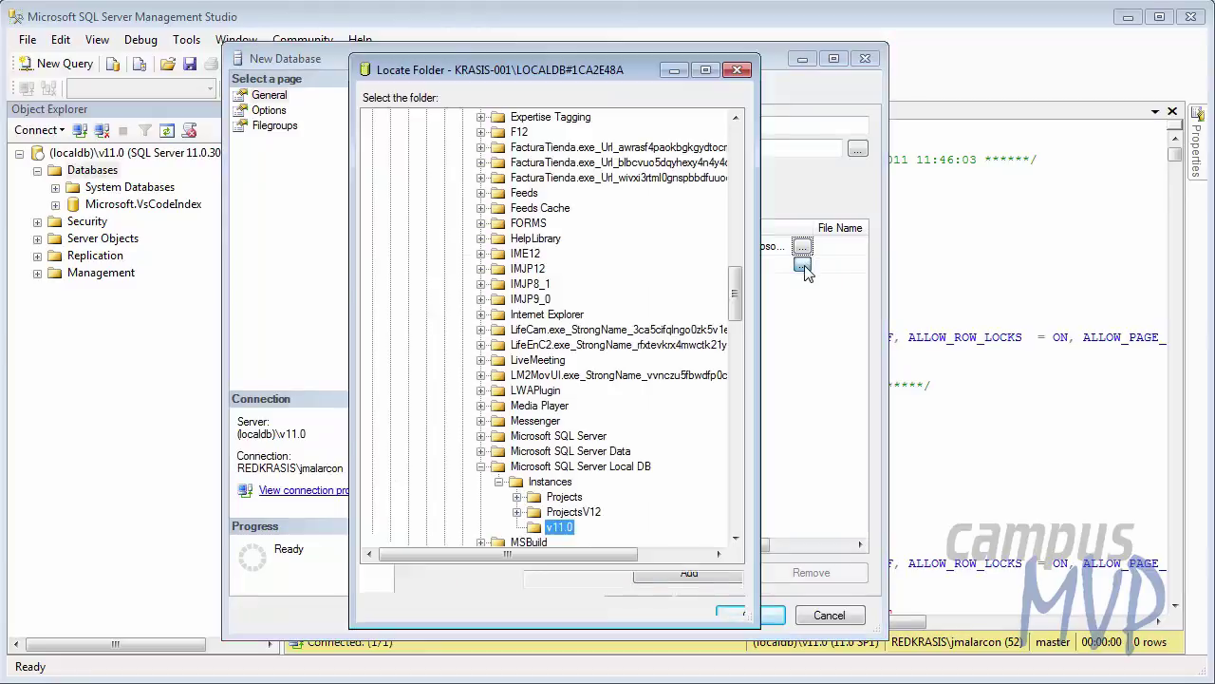
pyautogui.click(638, 606)
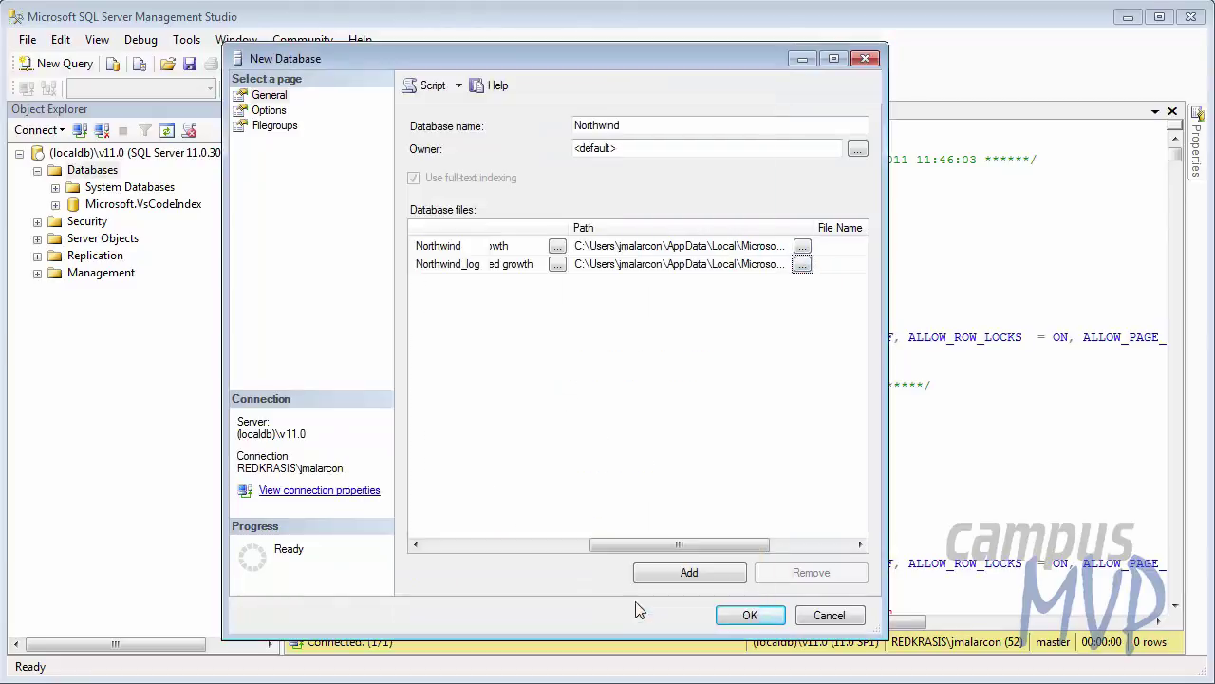
pyautogui.click(741, 616)
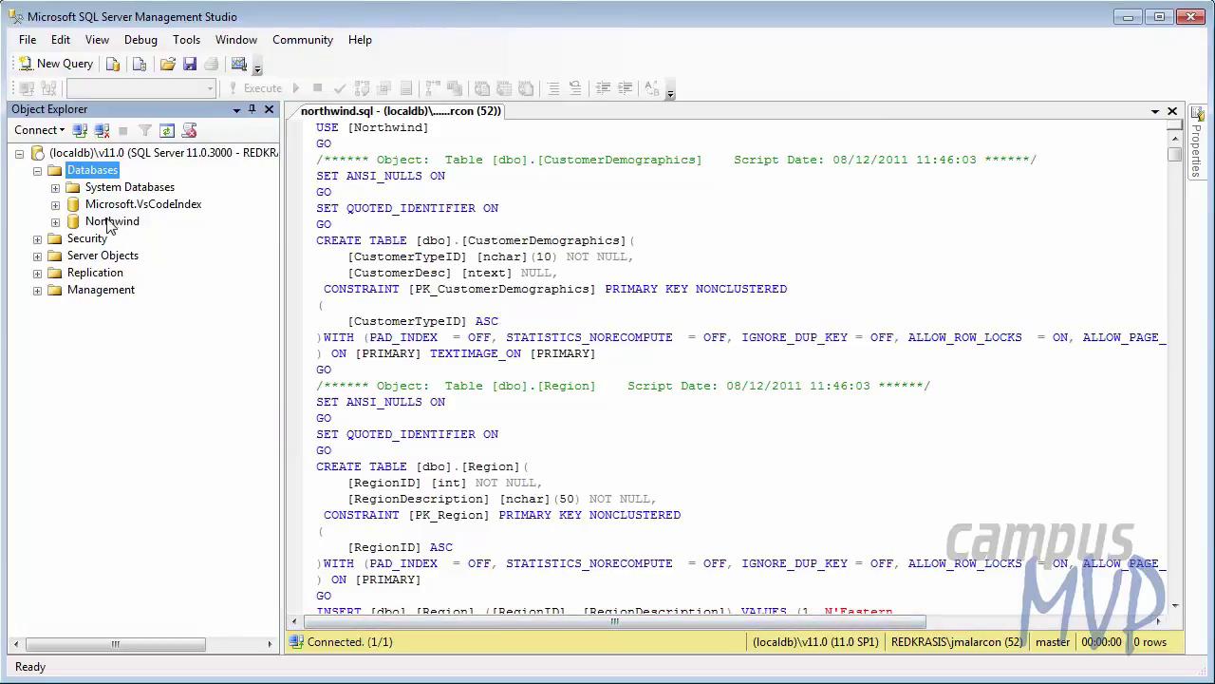
# Inspect the Tables folder of the new Northwind database in the object tree and fold it up again.
pyautogui.click(56, 223)
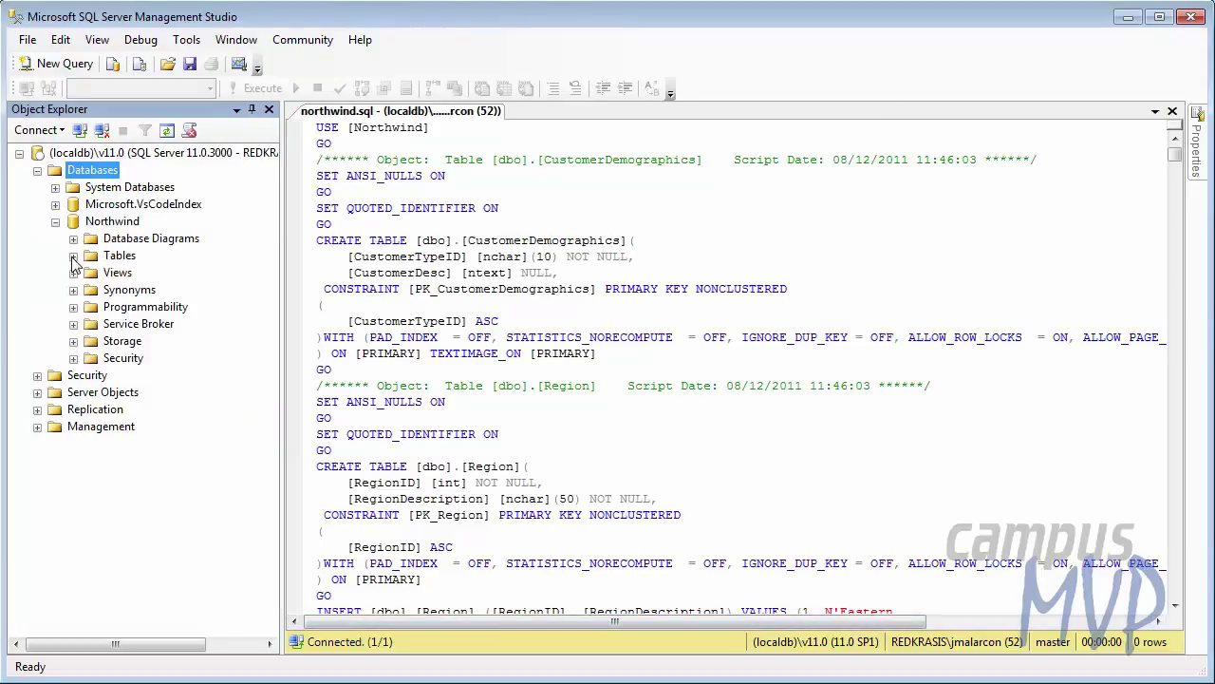
pyautogui.click(73, 255)
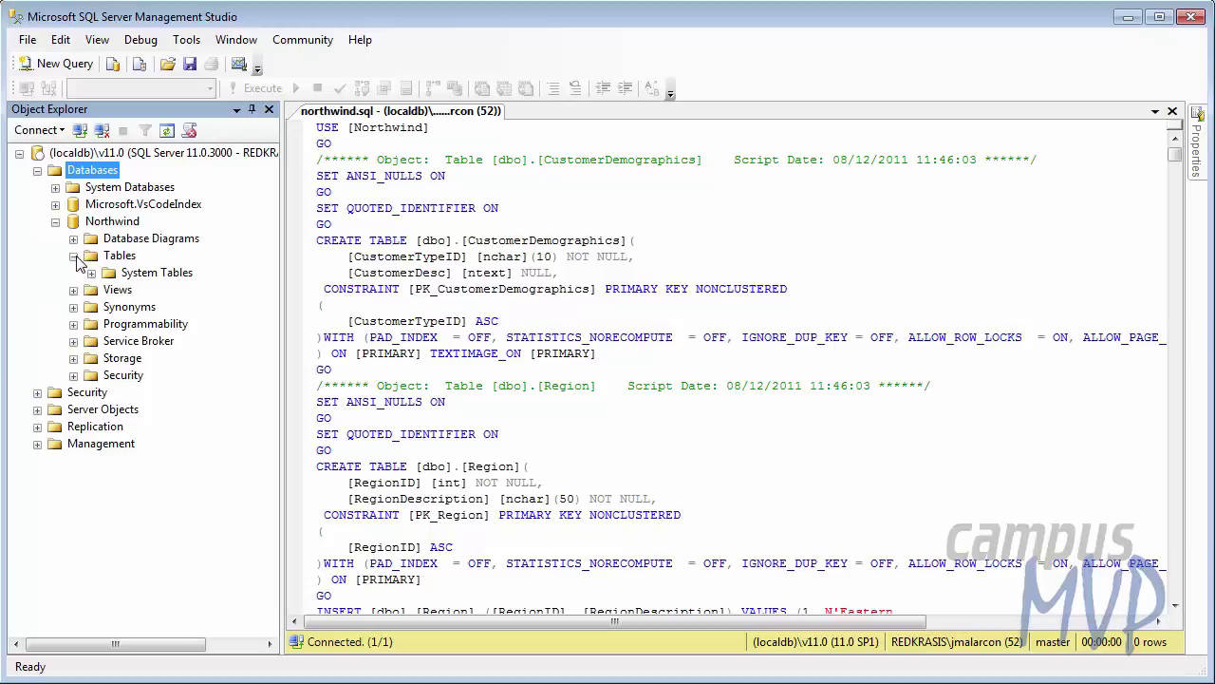
pyautogui.click(74, 256)
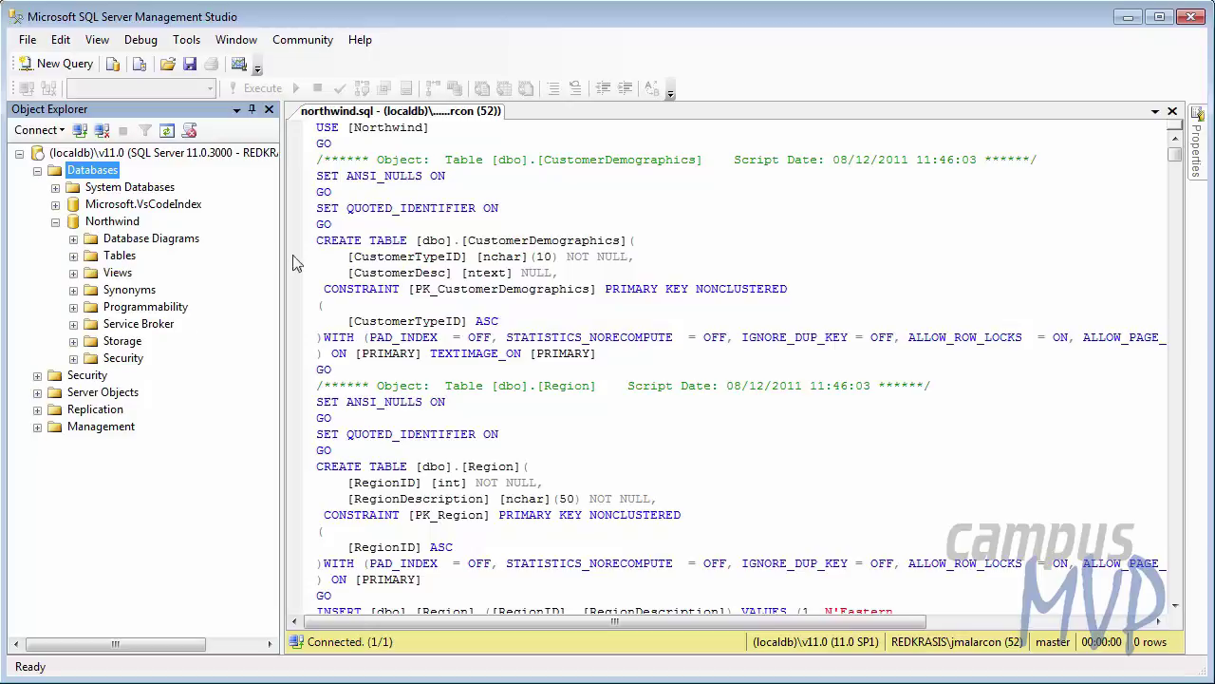
# Check the USE [Northwind] line at the start of northwind.sql and execute the whole script.
pyautogui.click(412, 207)
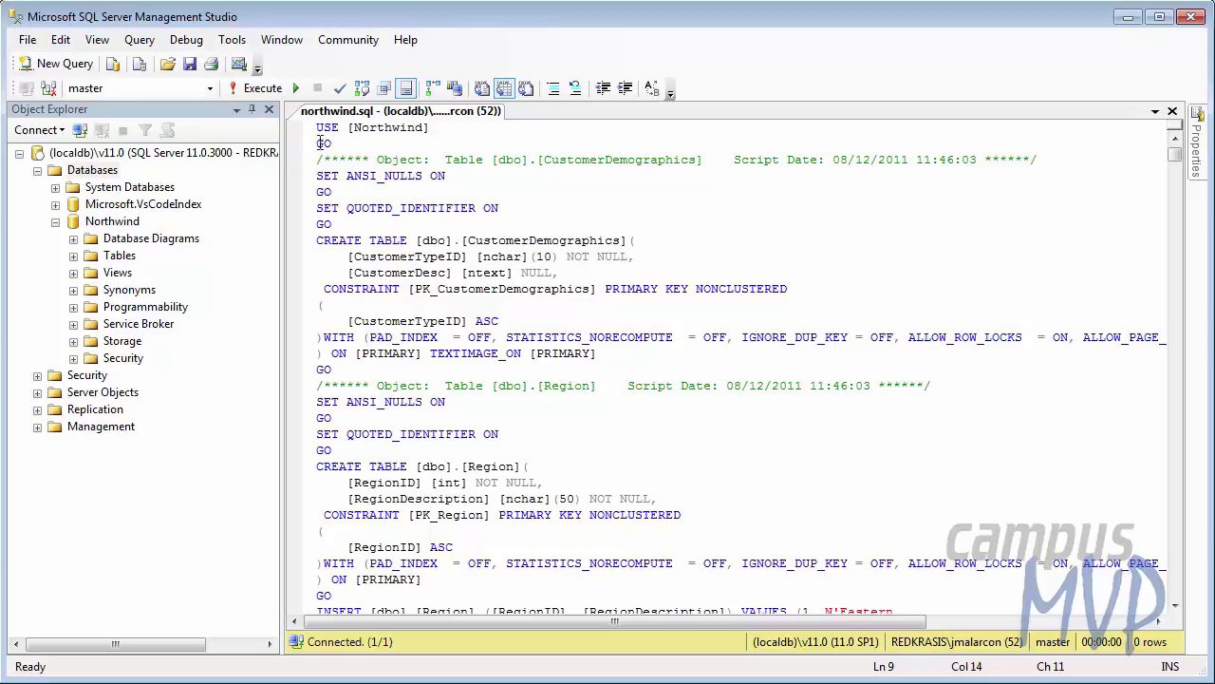
pyautogui.tripleClick(414, 129)
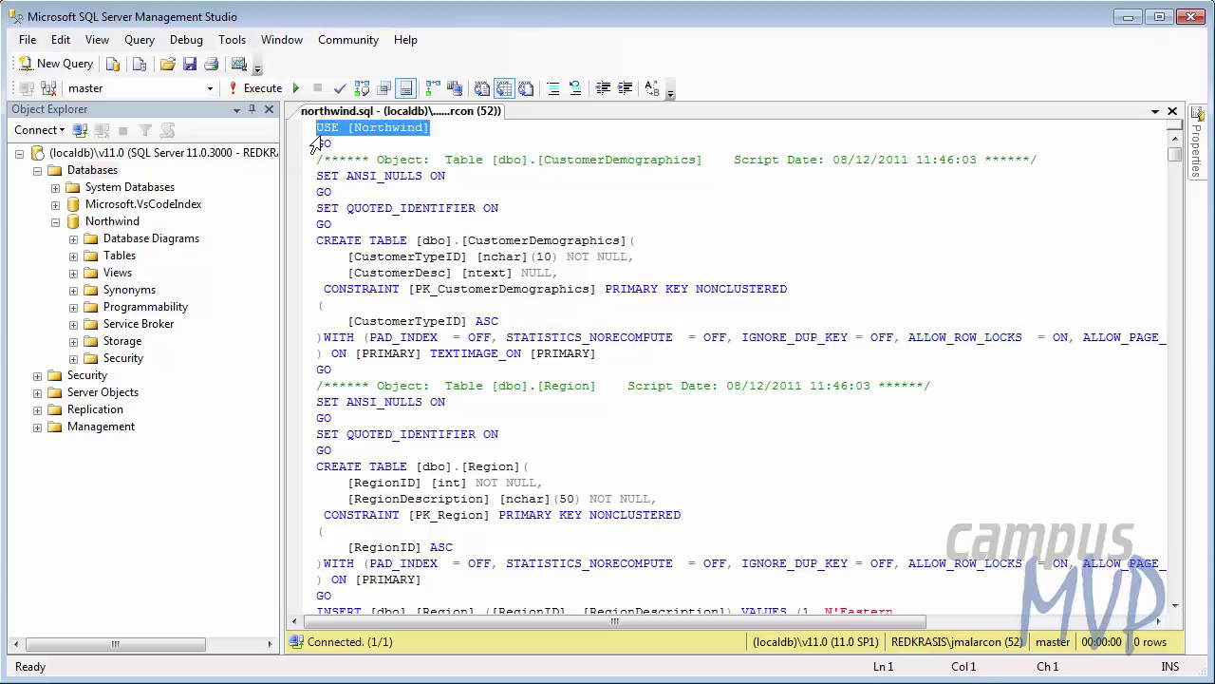
pyautogui.click(411, 177)
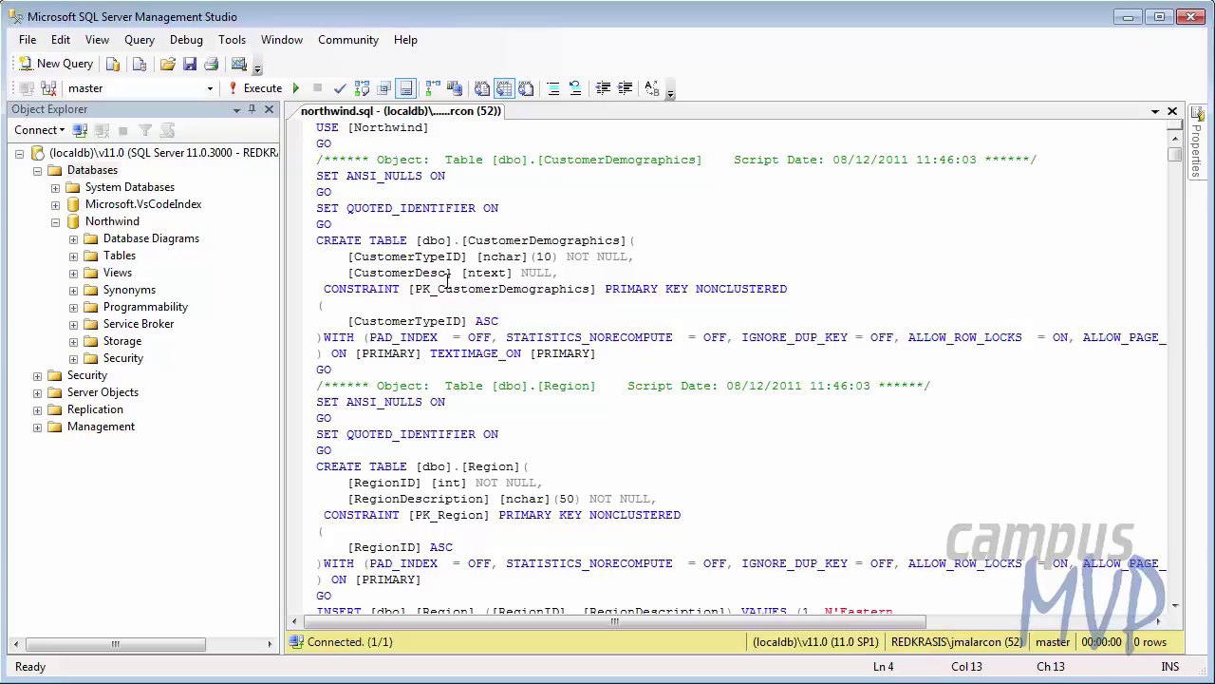
pyautogui.click(256, 88)
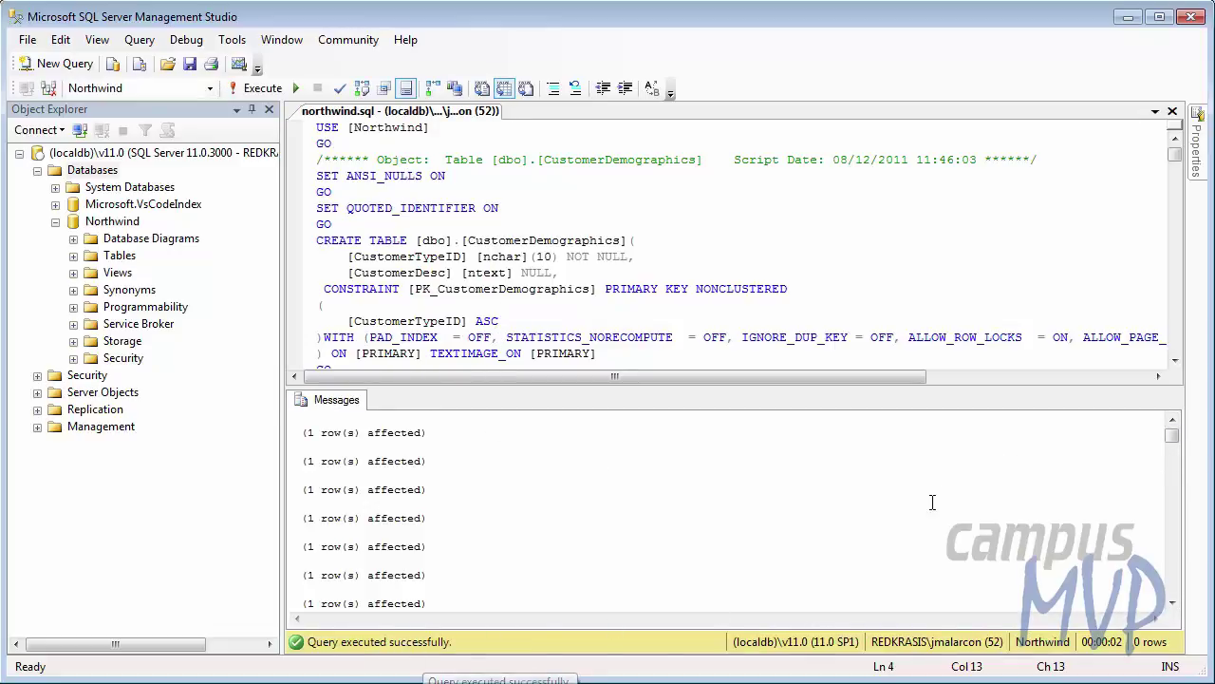
# Refresh the Northwind database in Object Explorer and list its tables.
pyautogui.click(93, 171)
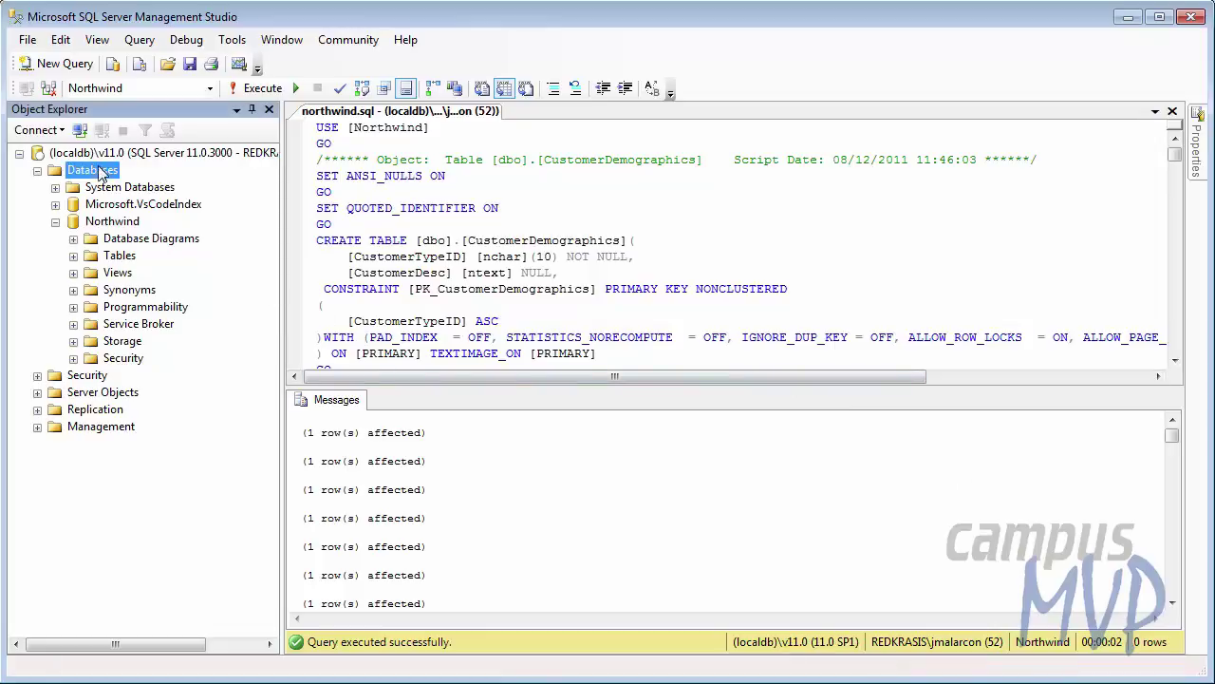
pyautogui.click(116, 224)
pyautogui.click(166, 130)
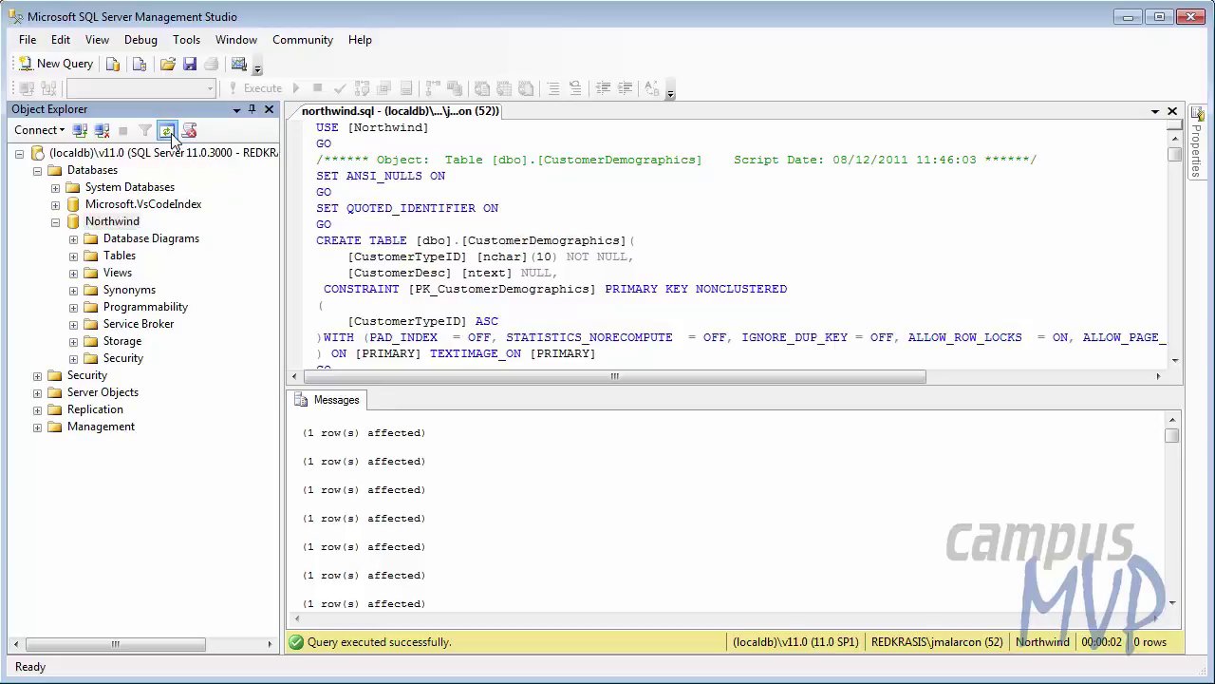
pyautogui.click(73, 257)
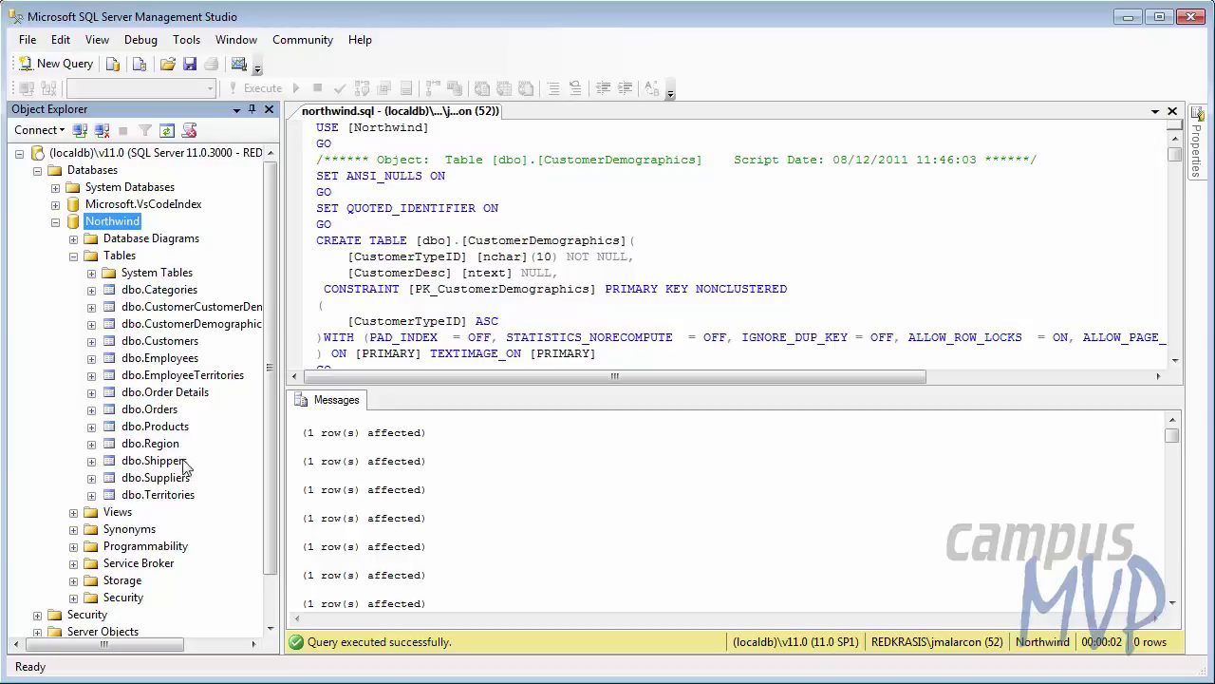
# Query the top 1000 rows of the dbo.Products table, look over the results, and close both query windows.
pyautogui.rightClick(166, 429)
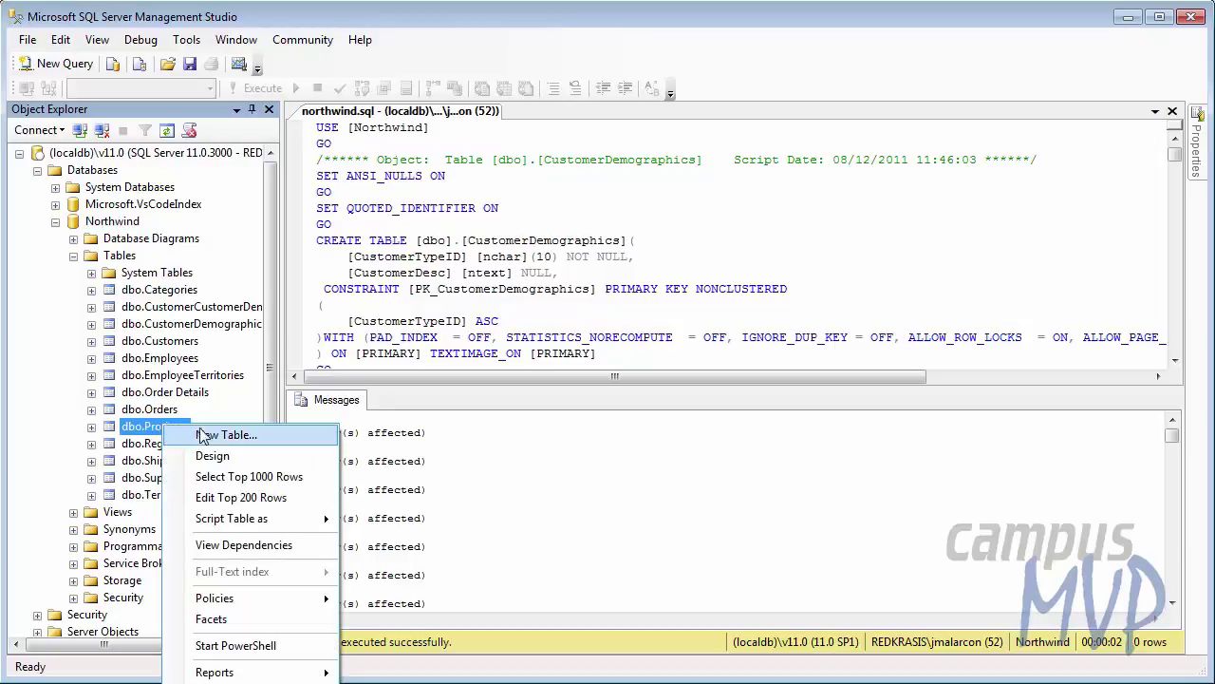
pyautogui.click(265, 481)
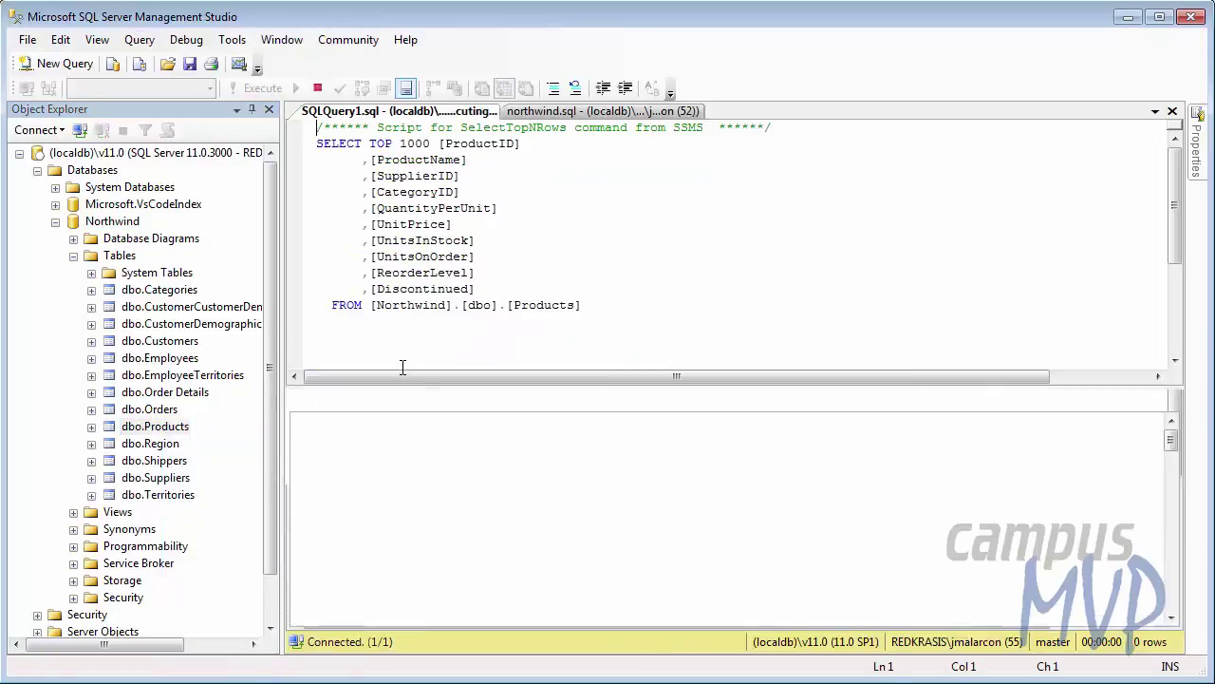
pyautogui.moveTo(1171, 440)
pyautogui.mouseDown()
pyautogui.moveTo(1174, 543)
pyautogui.moveTo(1177, 438)
pyautogui.mouseUp()
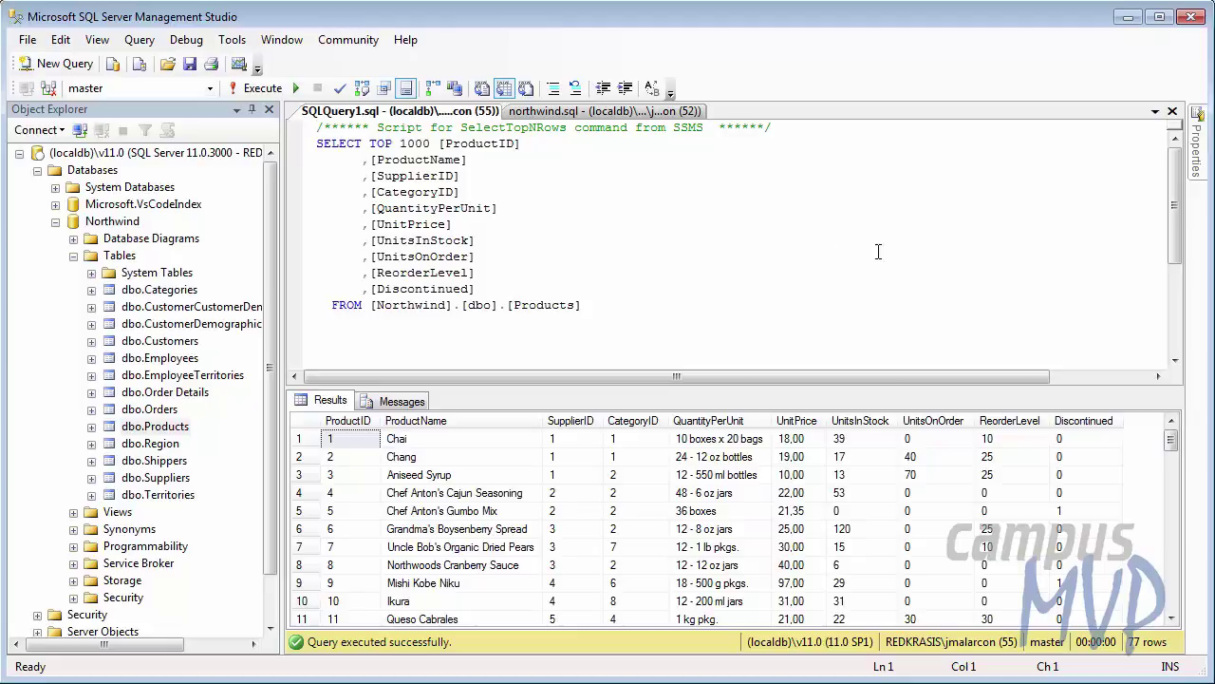
pyautogui.click(1172, 111)
pyautogui.click(1171, 112)
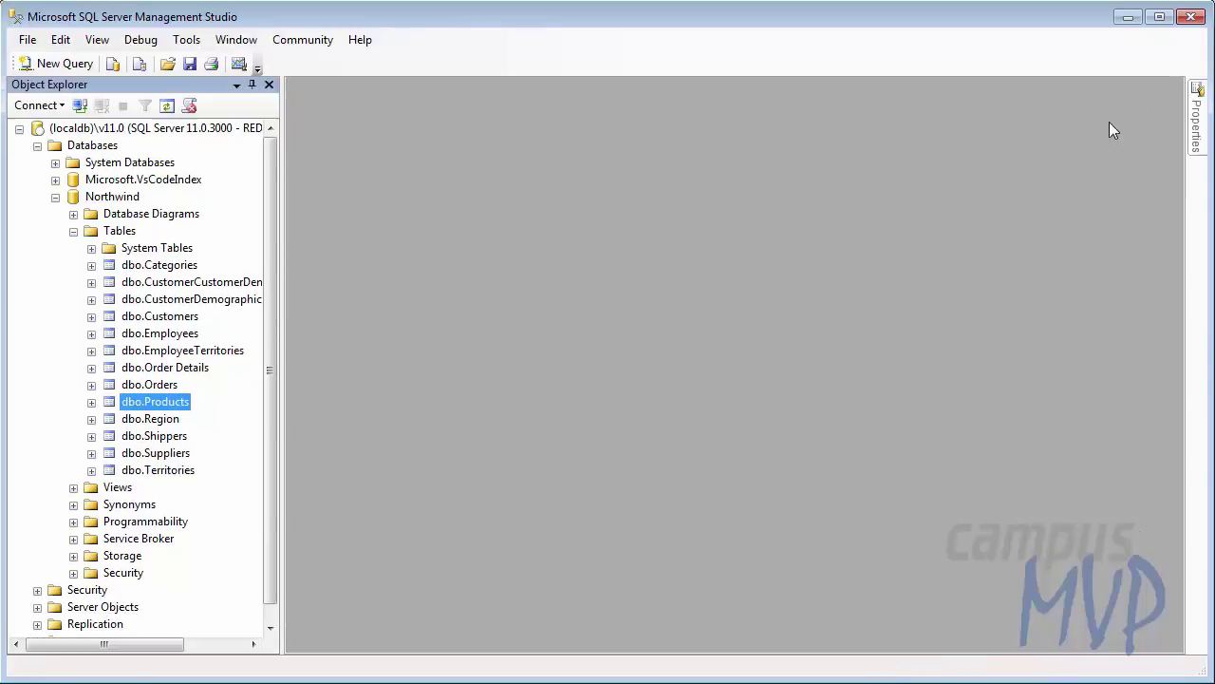
# Collapse the Northwind database's tree and delete the database from the (localdb)\v11.0 server.
pyautogui.click(72, 232)
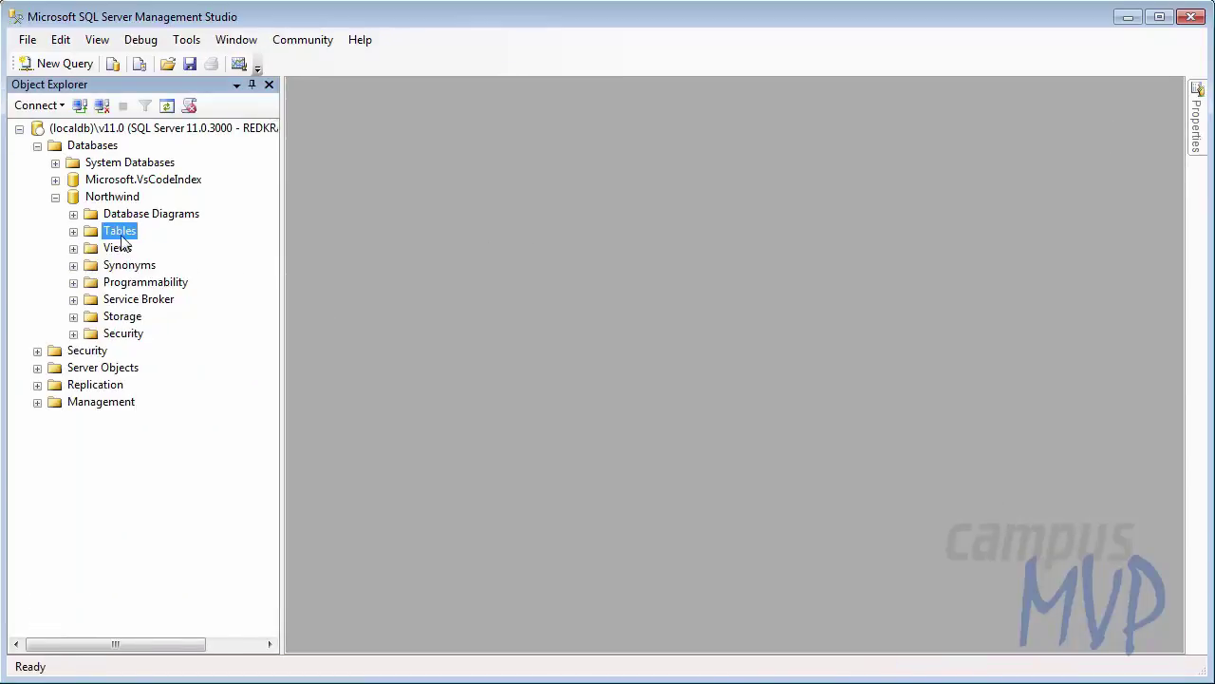
pyautogui.click(55, 196)
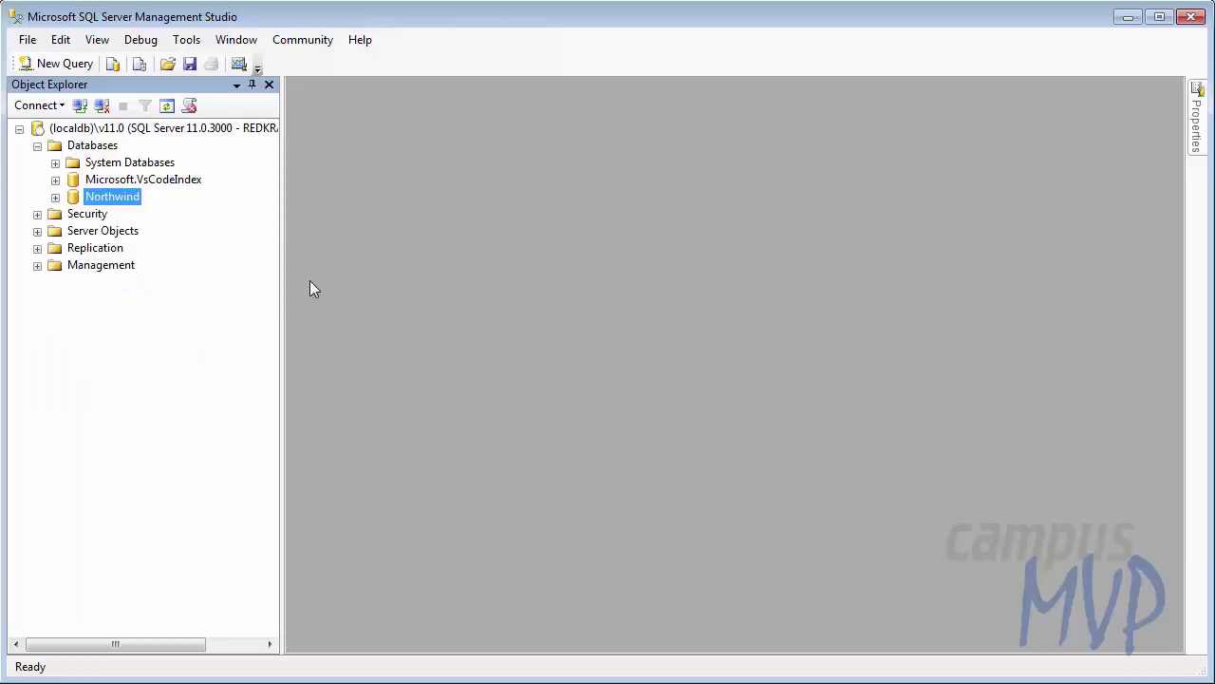
pyautogui.rightClick(126, 197)
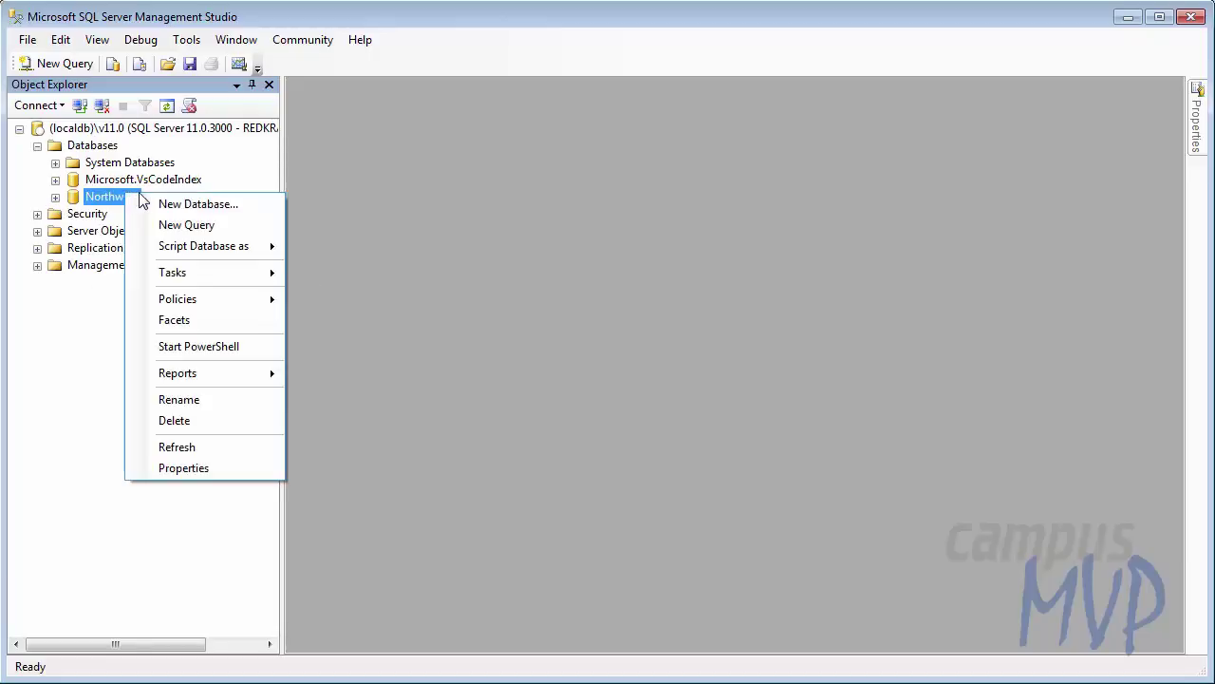
pyautogui.click(202, 421)
pyautogui.click(741, 596)
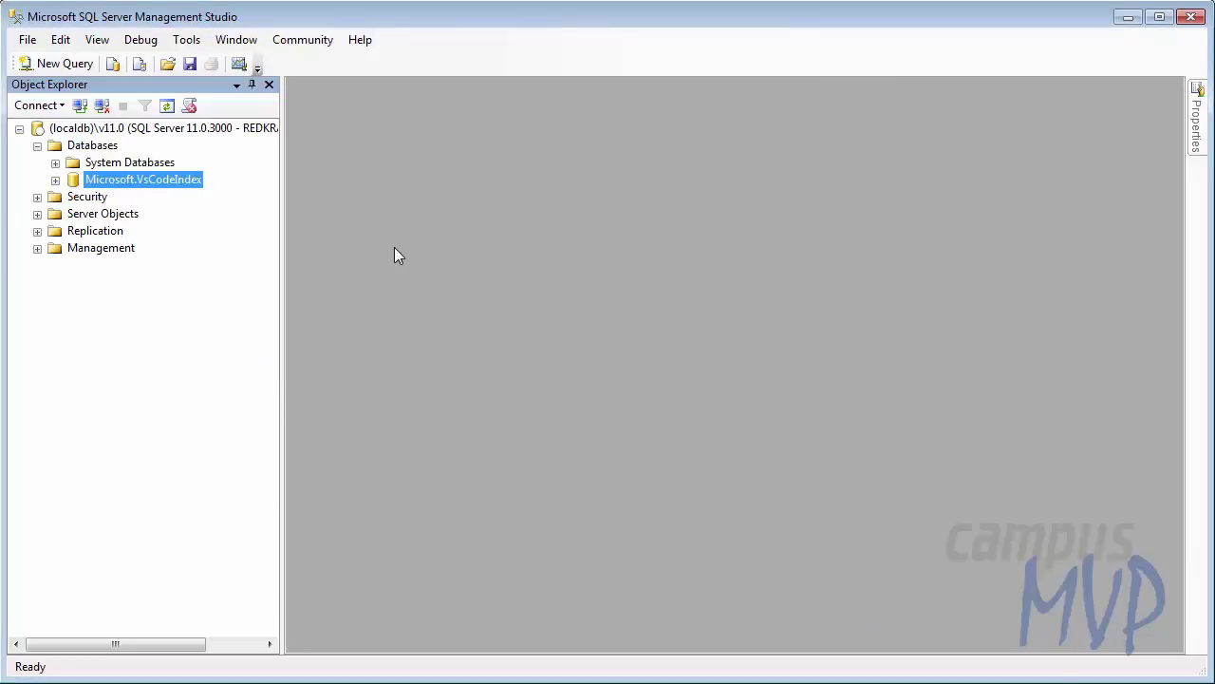
# Minimize Management Studio and open northwind.sql from the Northwind folder on drive D in Visual Studio.
pyautogui.click(1130, 19)
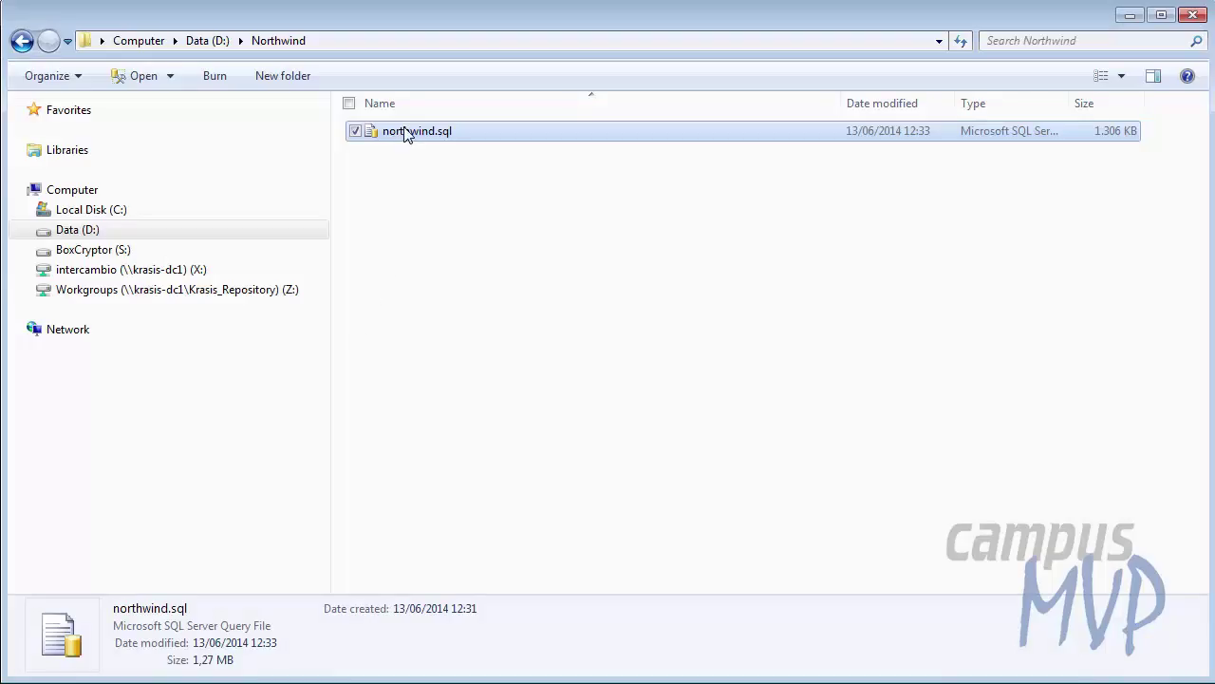
pyautogui.moveTo(405, 134); pyautogui.dragTo(616, 424)
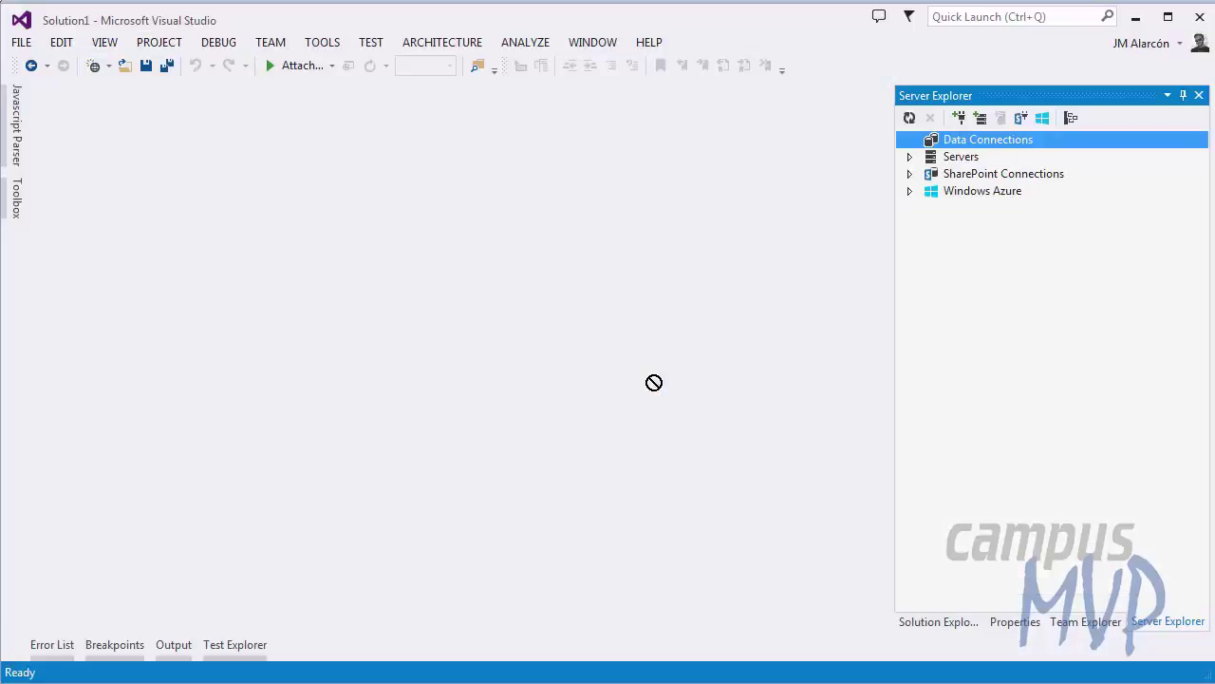
pyautogui.moveTo(654, 382); pyautogui.dragTo(641, 381)
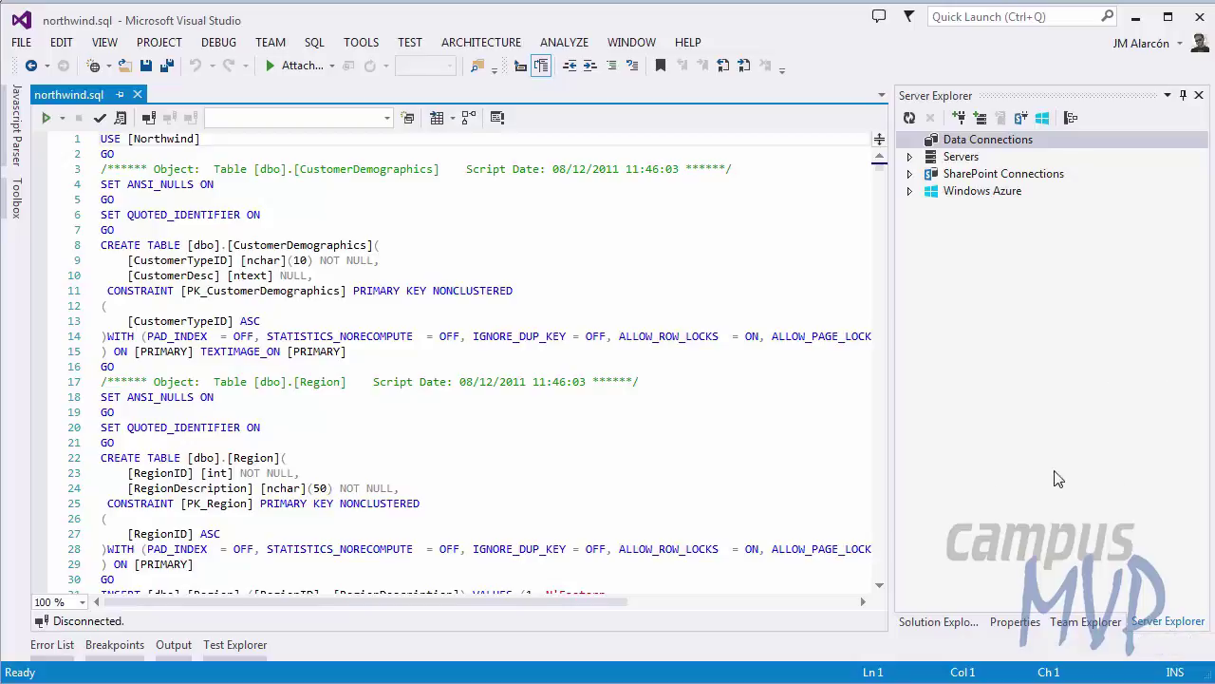
# Start creating a new SQL Server database from Data Connections in Server Explorer.
pyautogui.click(107, 45)
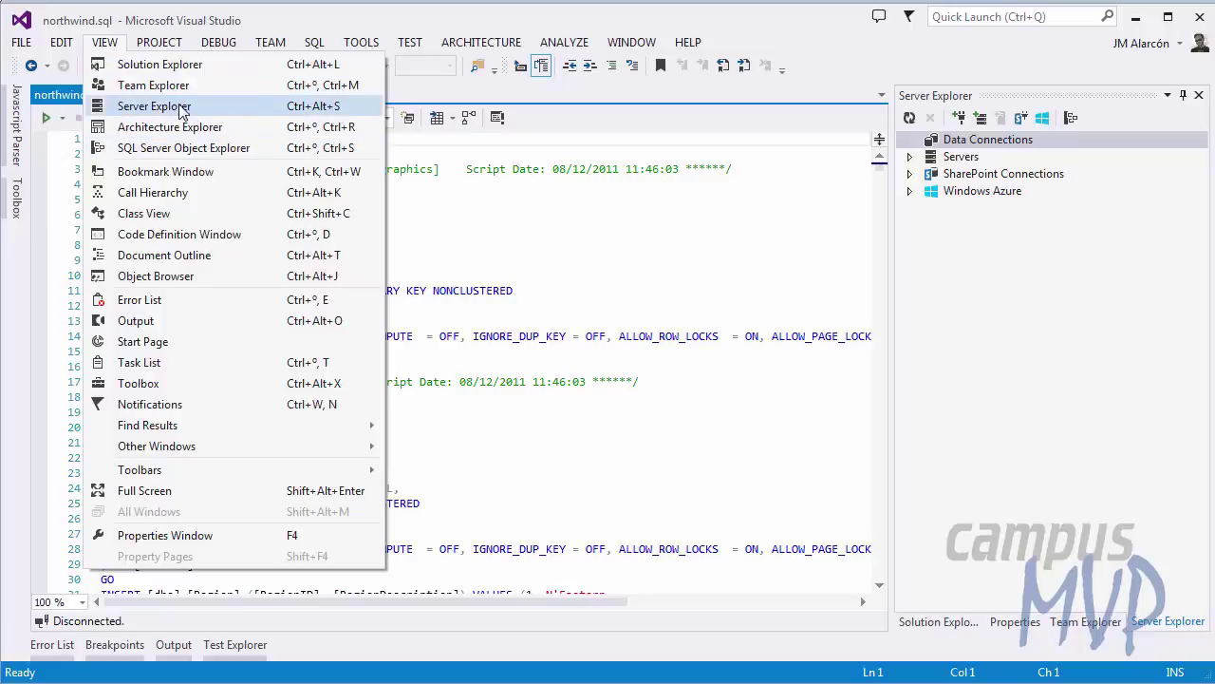
pyautogui.click(975, 143)
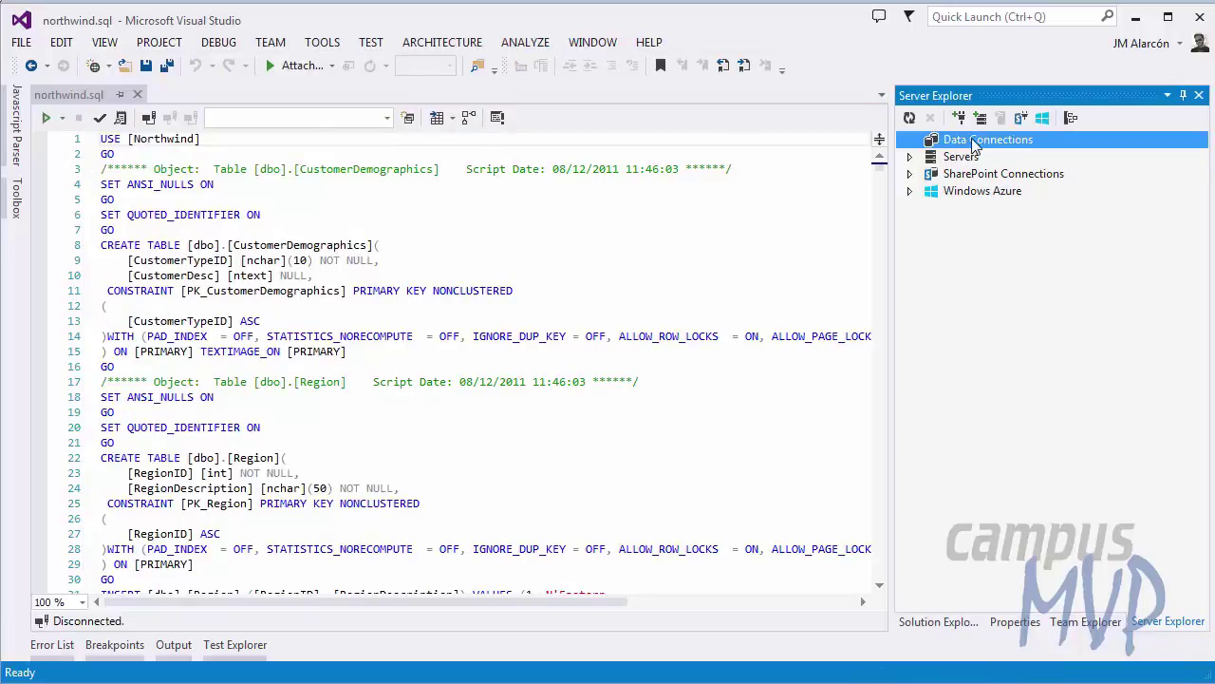
pyautogui.rightClick(967, 140)
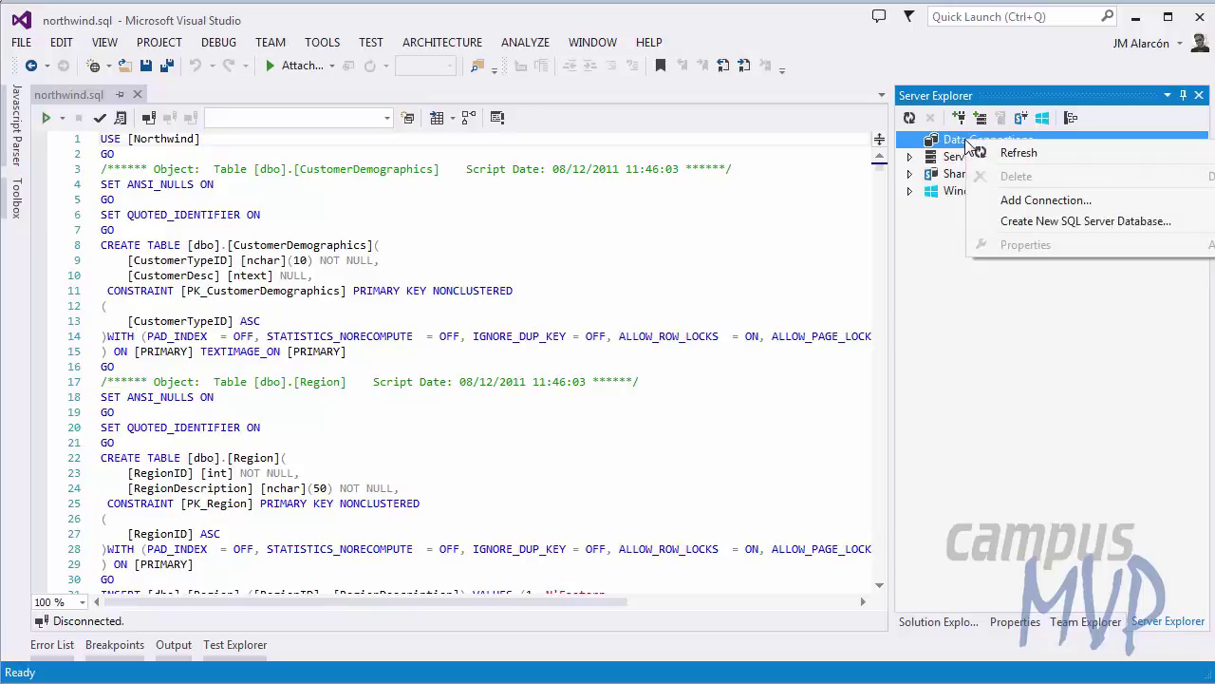
pyautogui.click(1047, 222)
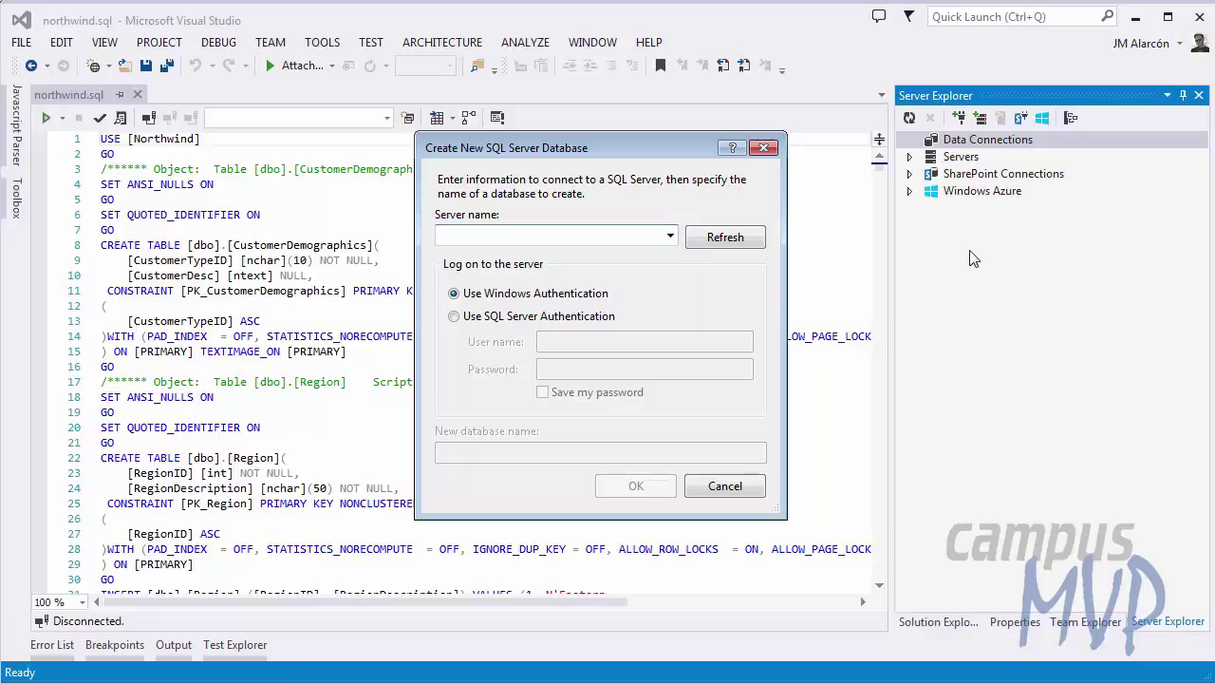
pyautogui.write('.')
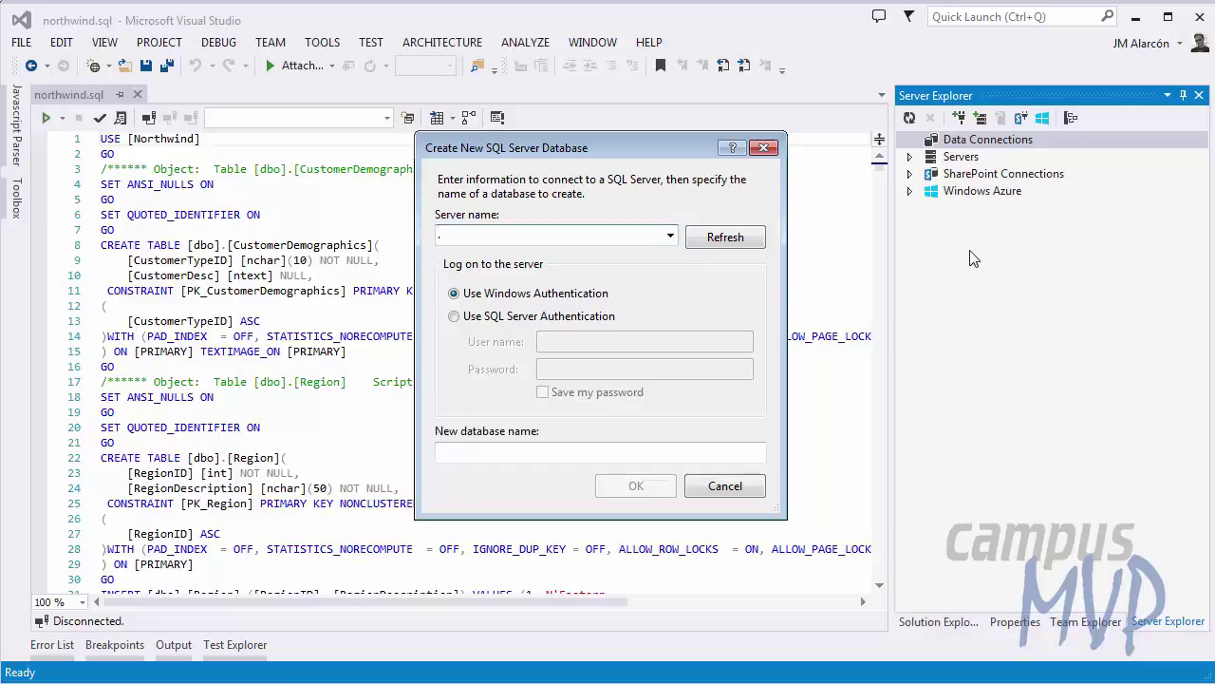
pyautogui.write('\\SQLExpress')
pyautogui.hotkey('shift', 'End')
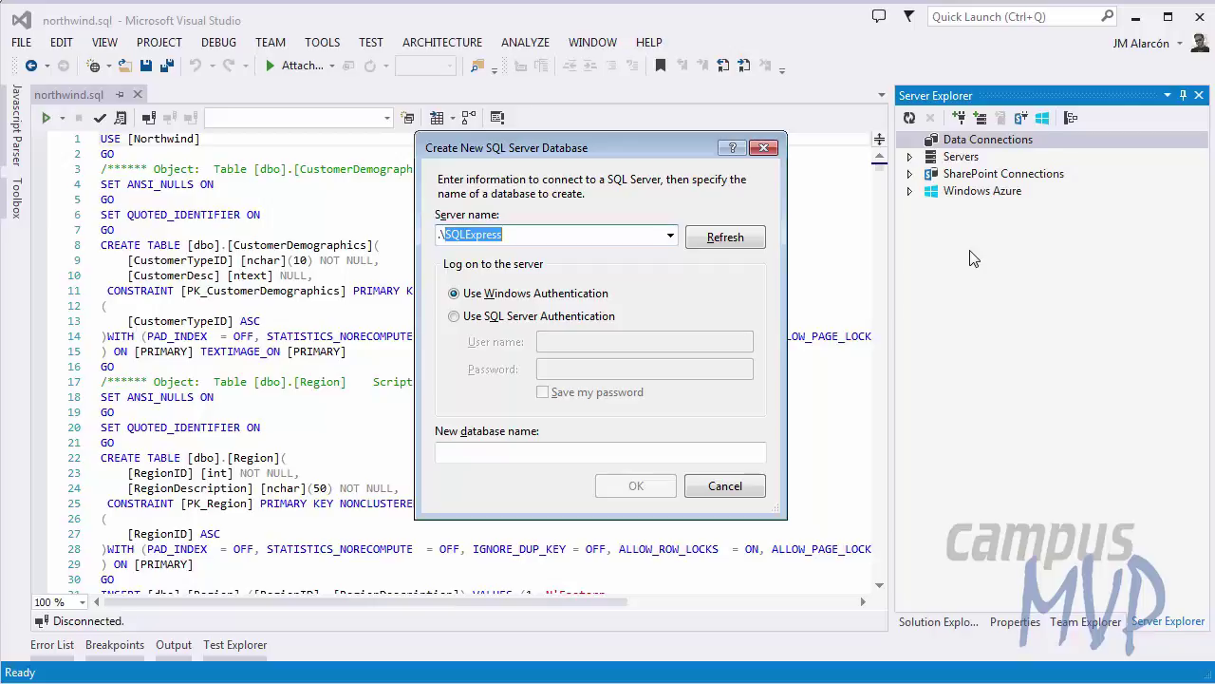
pyautogui.press('End')
pyautogui.hotkey('shift', 'Home')
pyautogui.press('BackSpace')
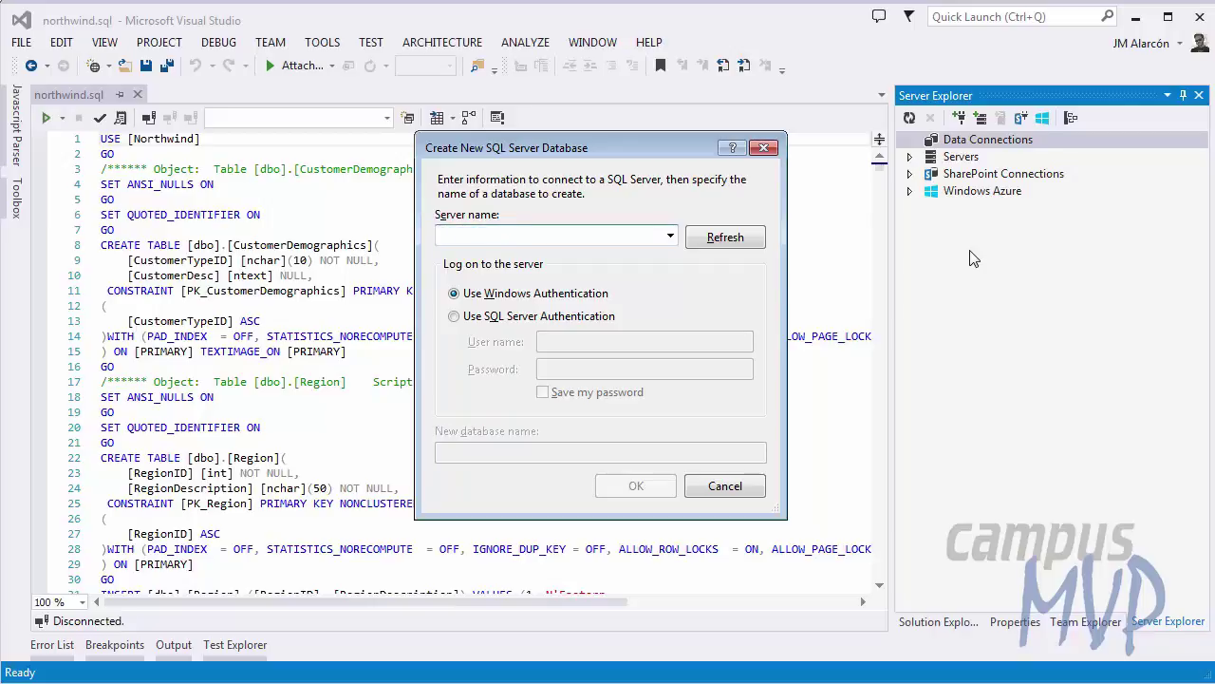
# Set the server name to (localdb)\V11.0, name the new database Northwind, and create it.
pyautogui.write('(localdb)\\V1')
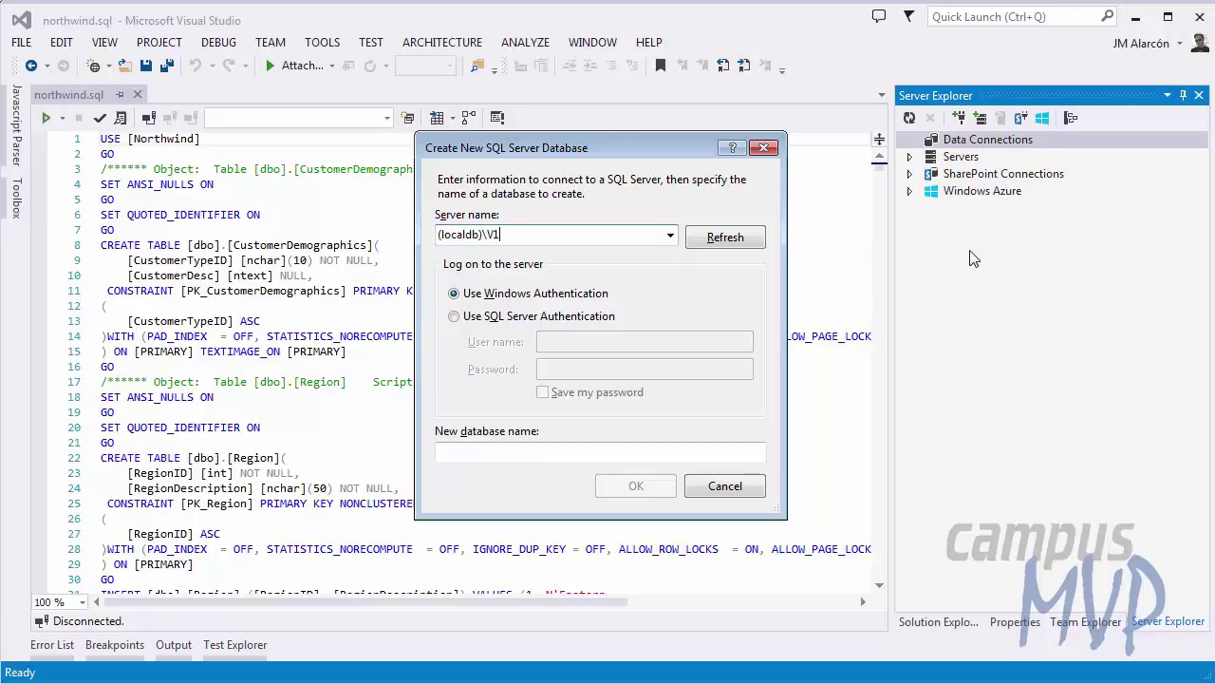
pyautogui.write('1.0')
pyautogui.click(532, 451)
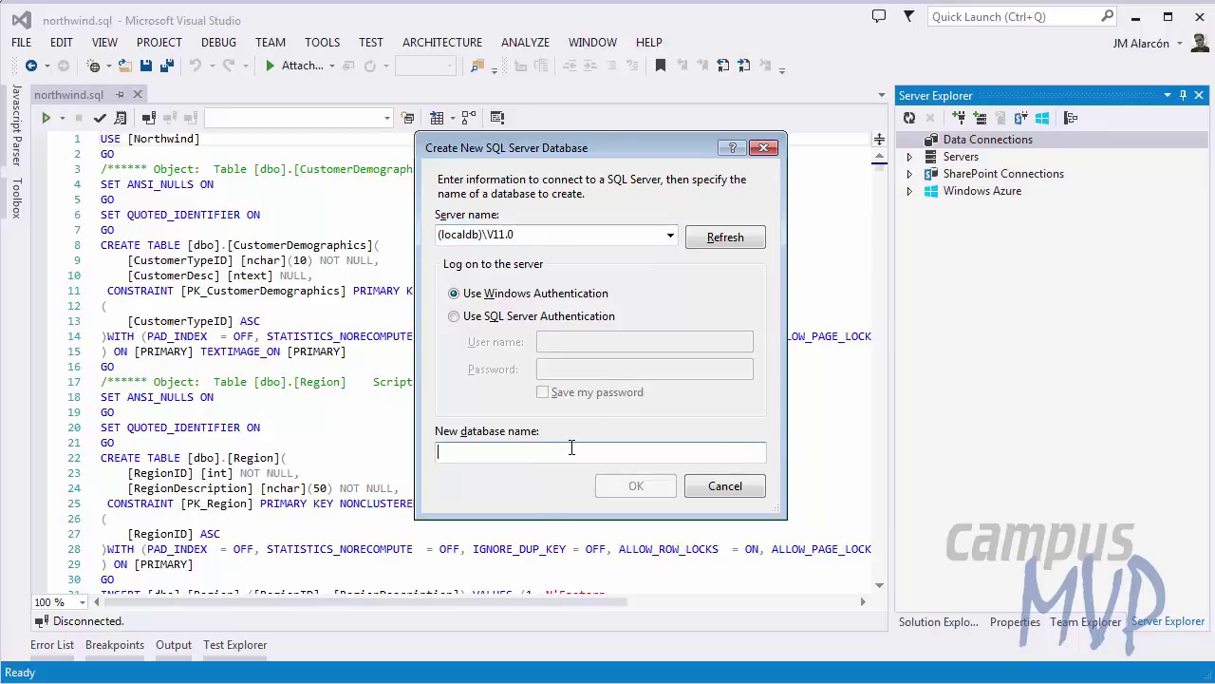
pyautogui.write('Northwind')
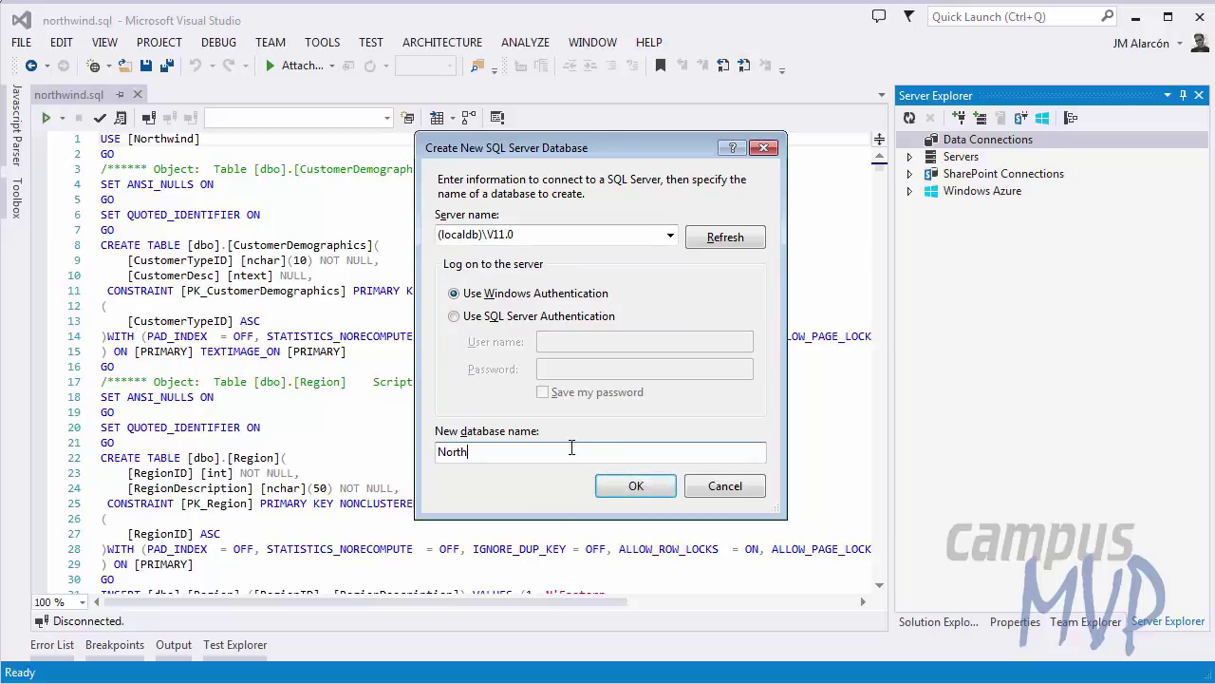
pyautogui.click(616, 495)
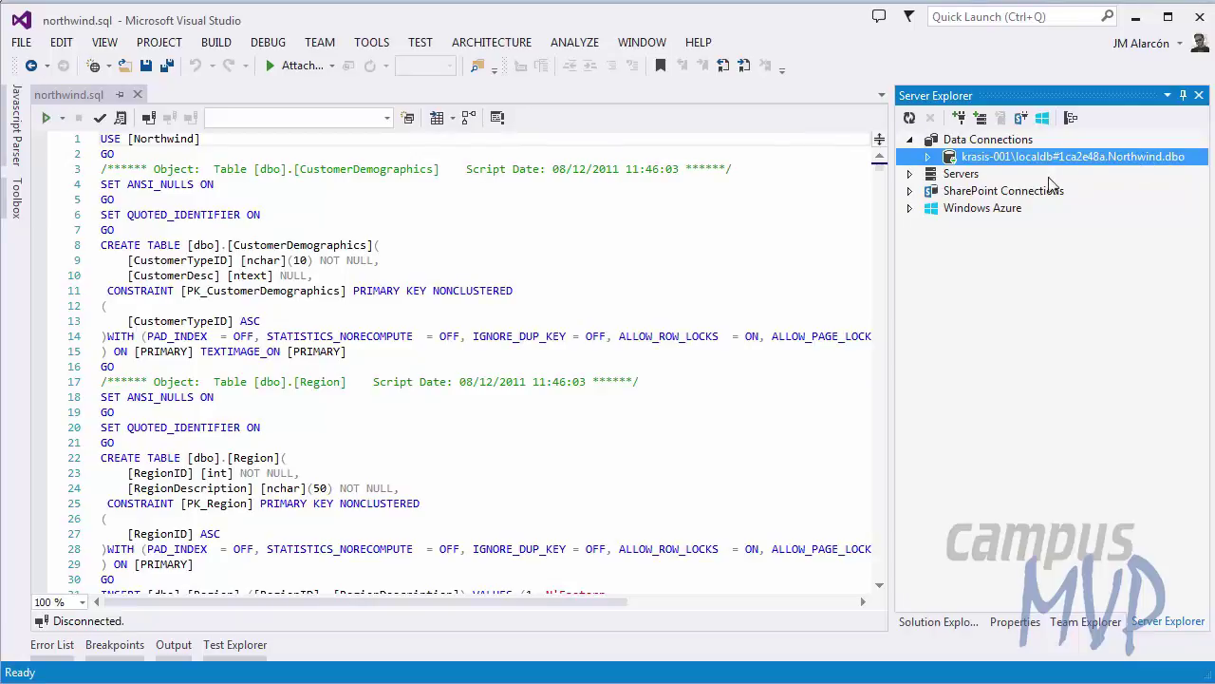
# Connect the northwind.sql script to the (localdb)\V11.0 server with Windows Authentication.
pyautogui.click(181, 140)
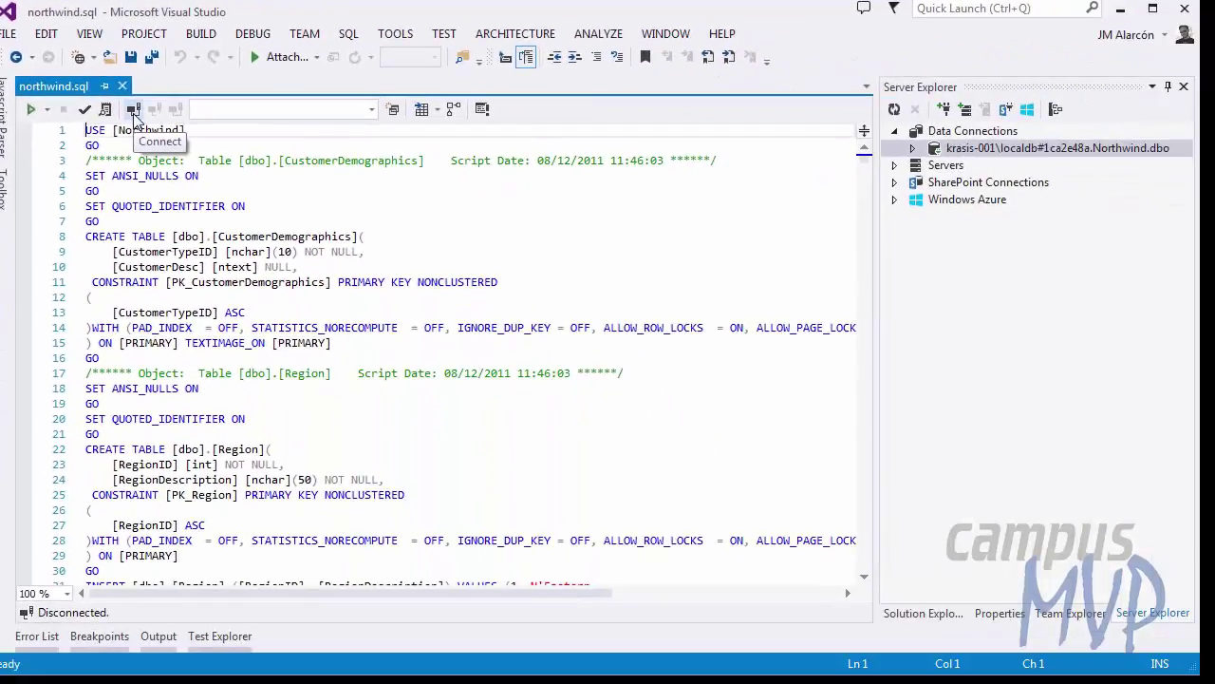
pyautogui.click(136, 116)
pyautogui.moveTo(470, 226); pyautogui.dragTo(387, 168)
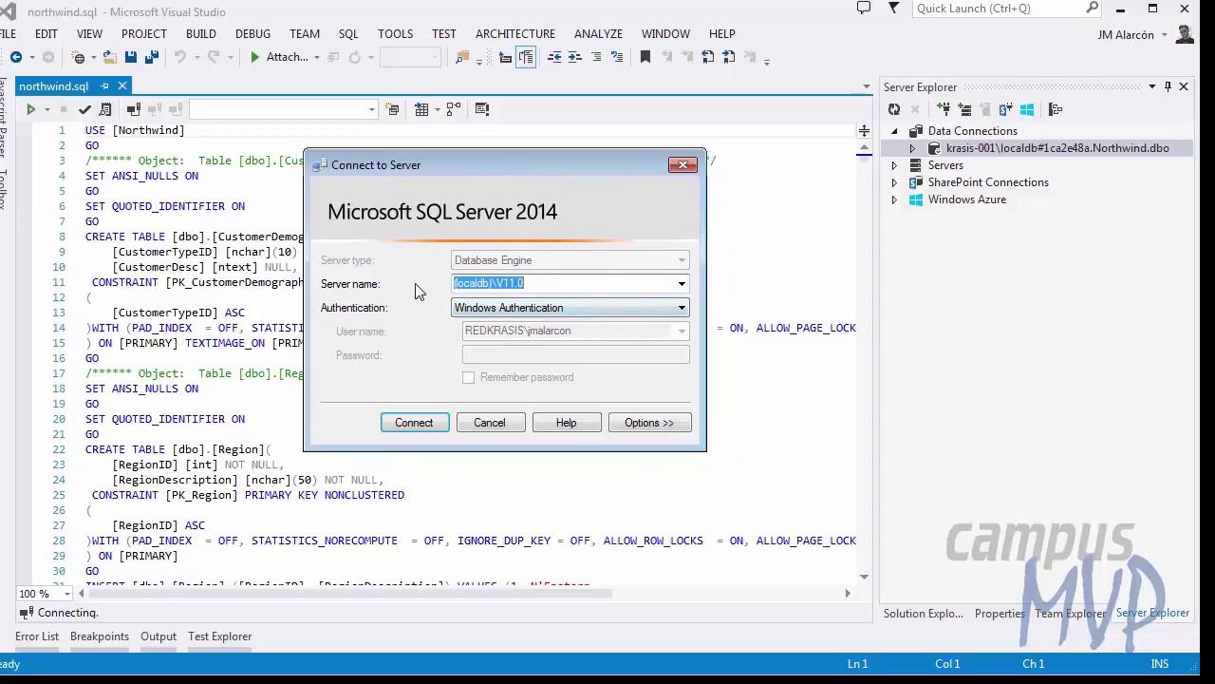
pyautogui.click(576, 285)
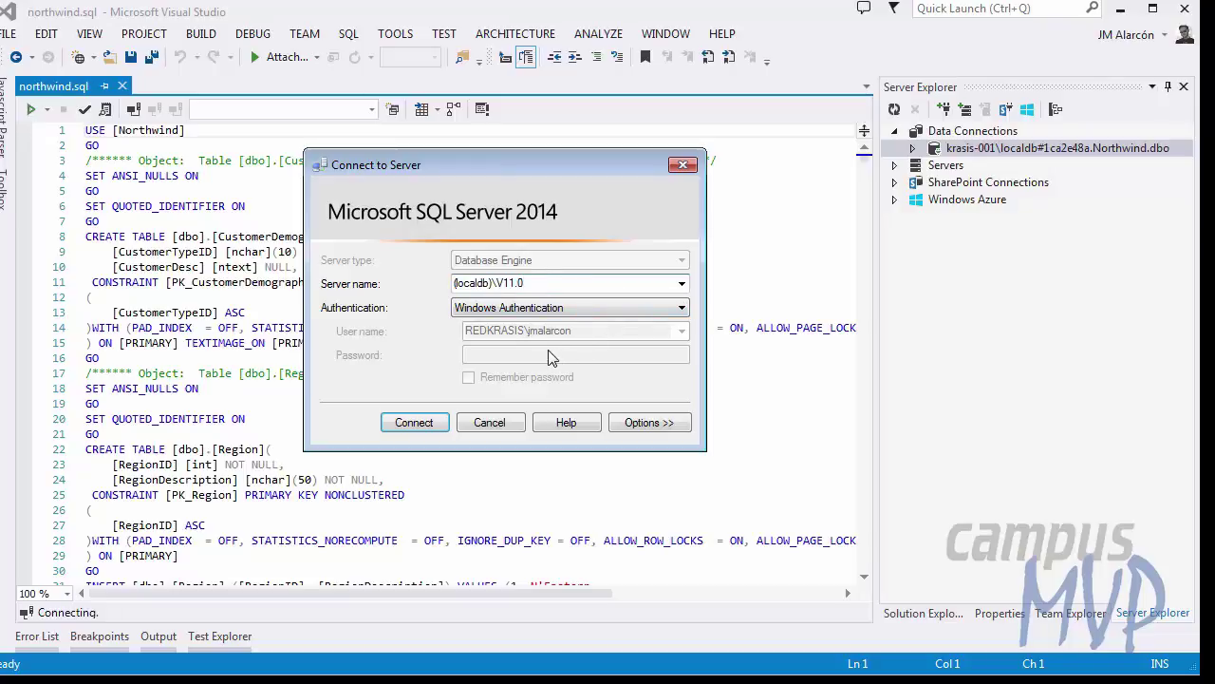
pyautogui.click(413, 425)
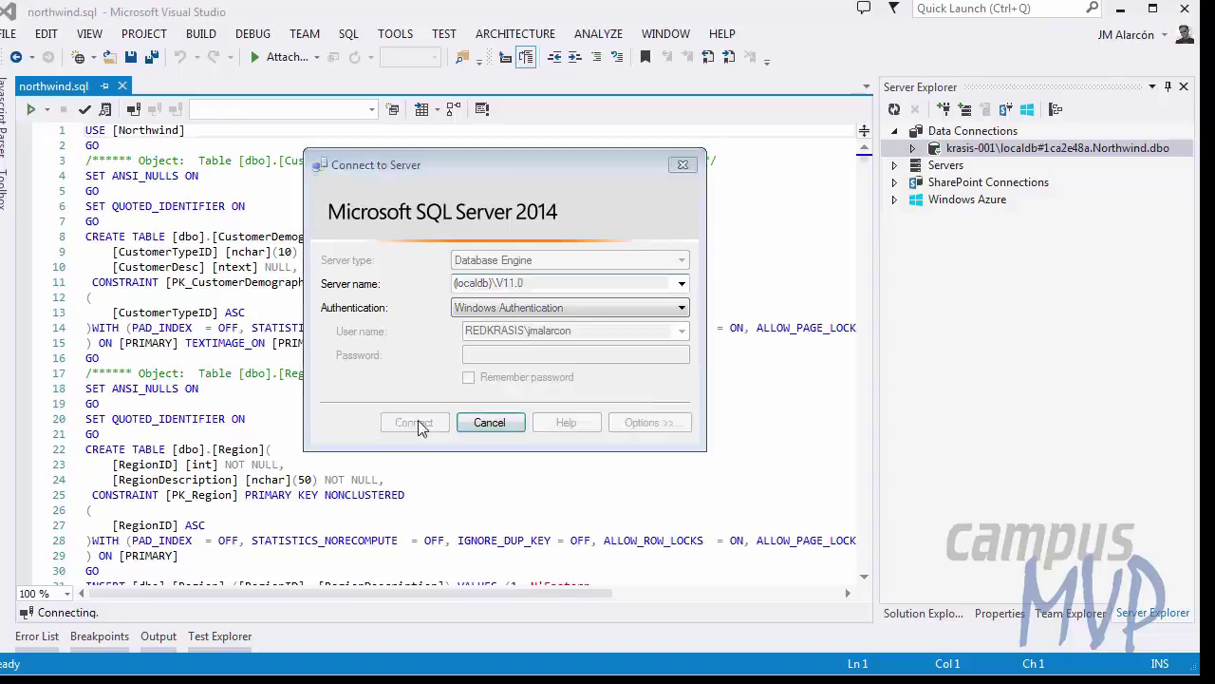
# Choose Northwind as the script's target database and execute the whole northwind.sql script.
pyautogui.click(371, 109)
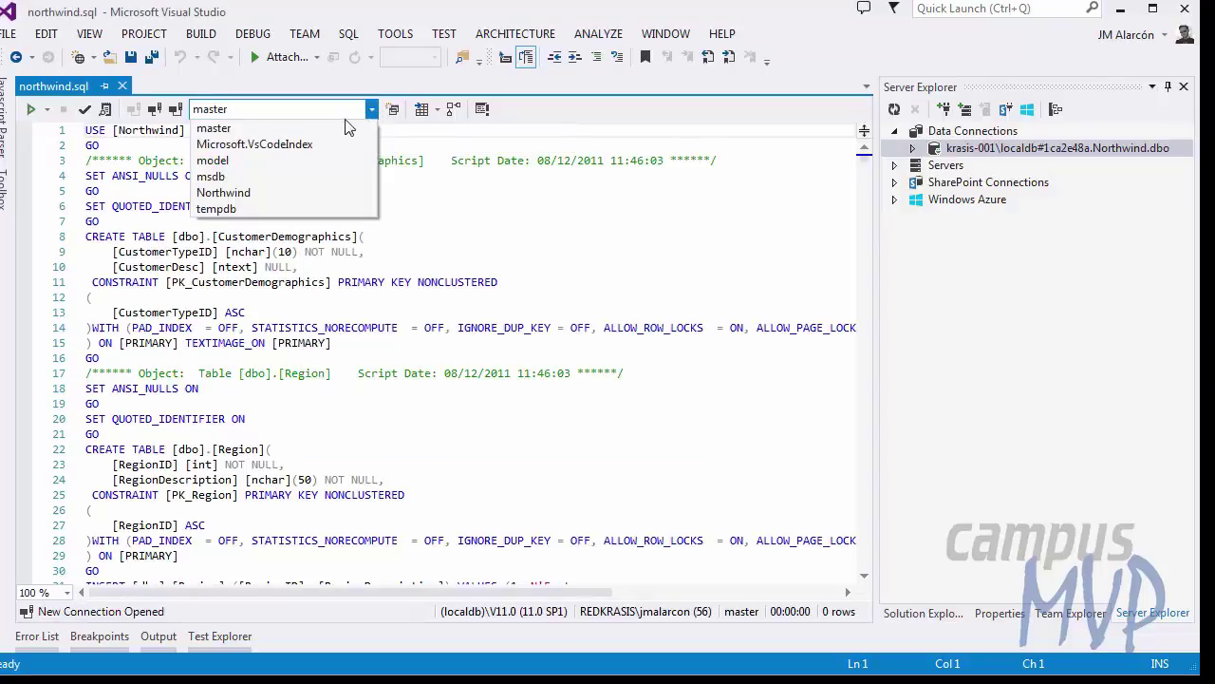
pyautogui.click(261, 194)
pyautogui.click(281, 180)
pyautogui.hotkey('ctrl', 'Home')
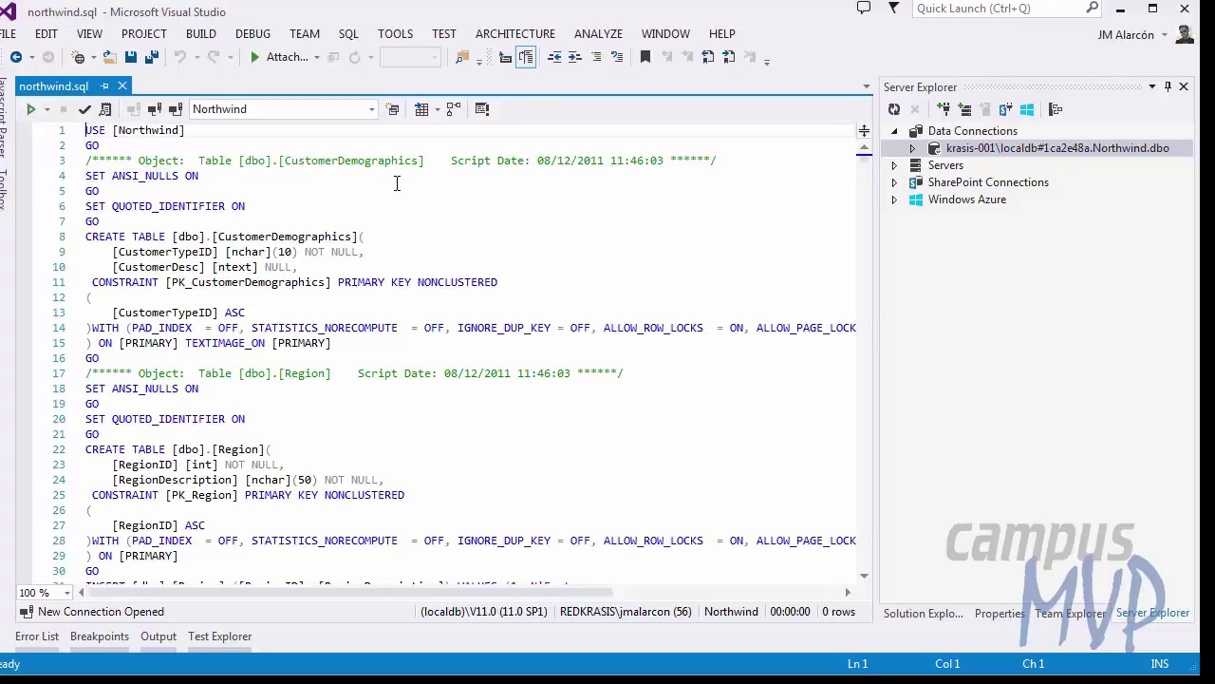
pyautogui.hotkey('shift', 'End')
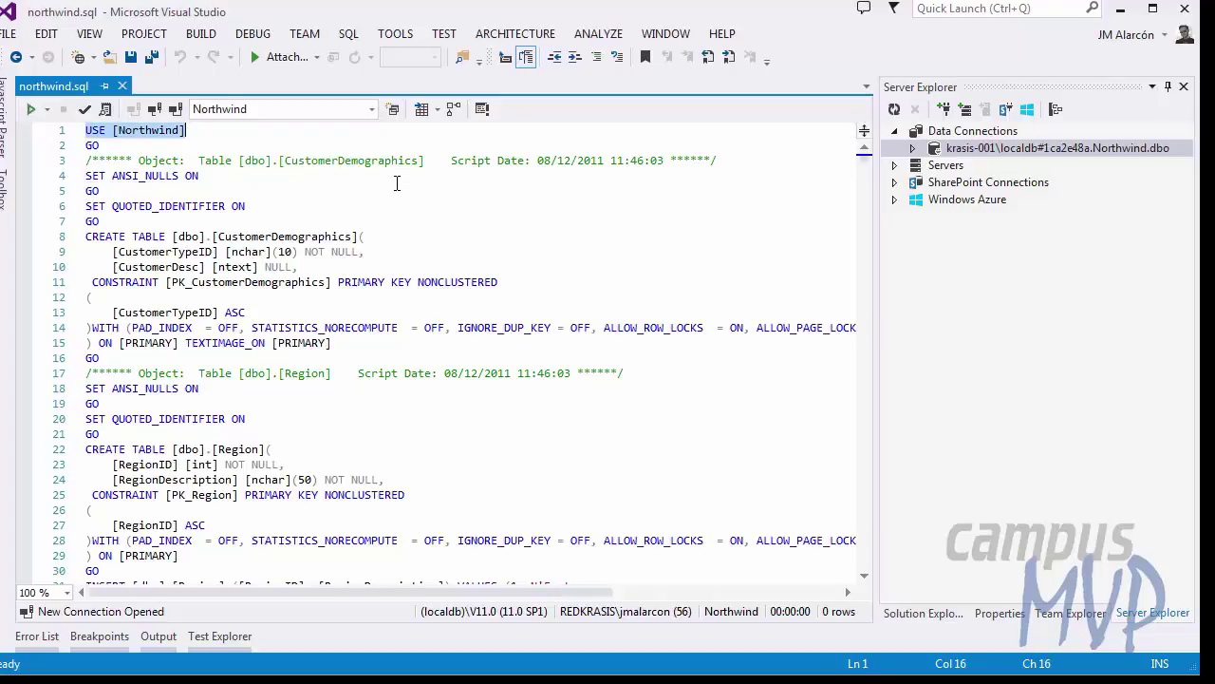
pyautogui.press('End')
pyautogui.hotkey('shift', 'End')
pyautogui.press('Home')
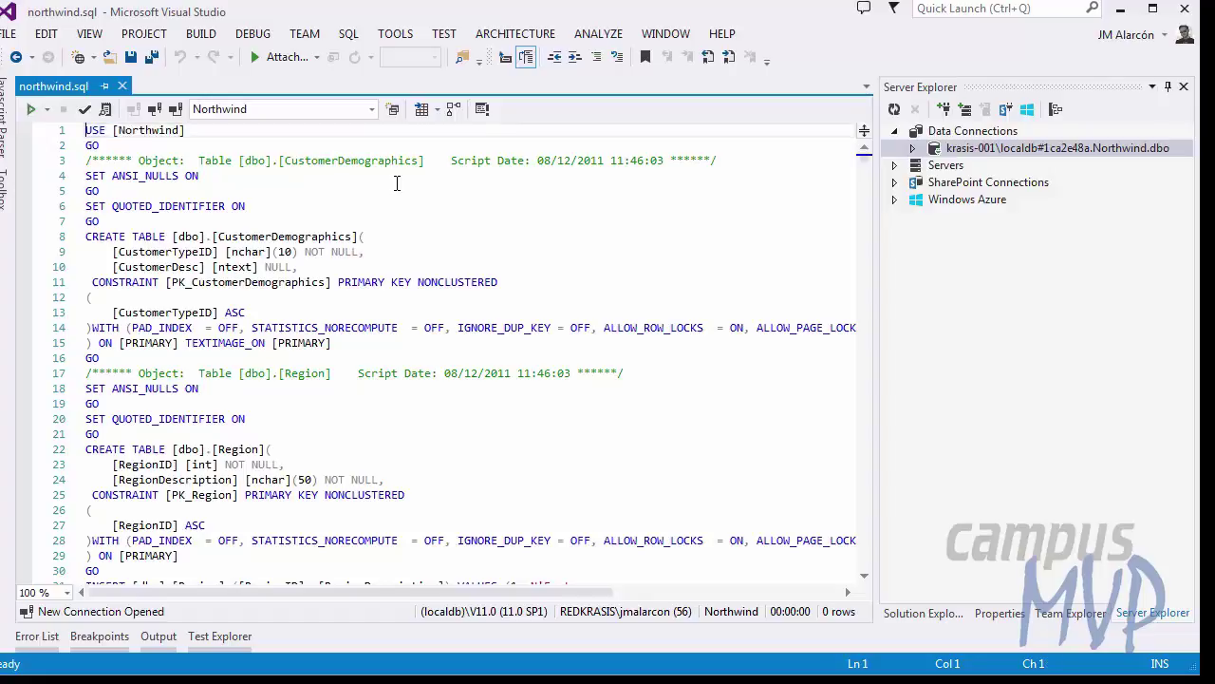
pyautogui.click(38, 113)
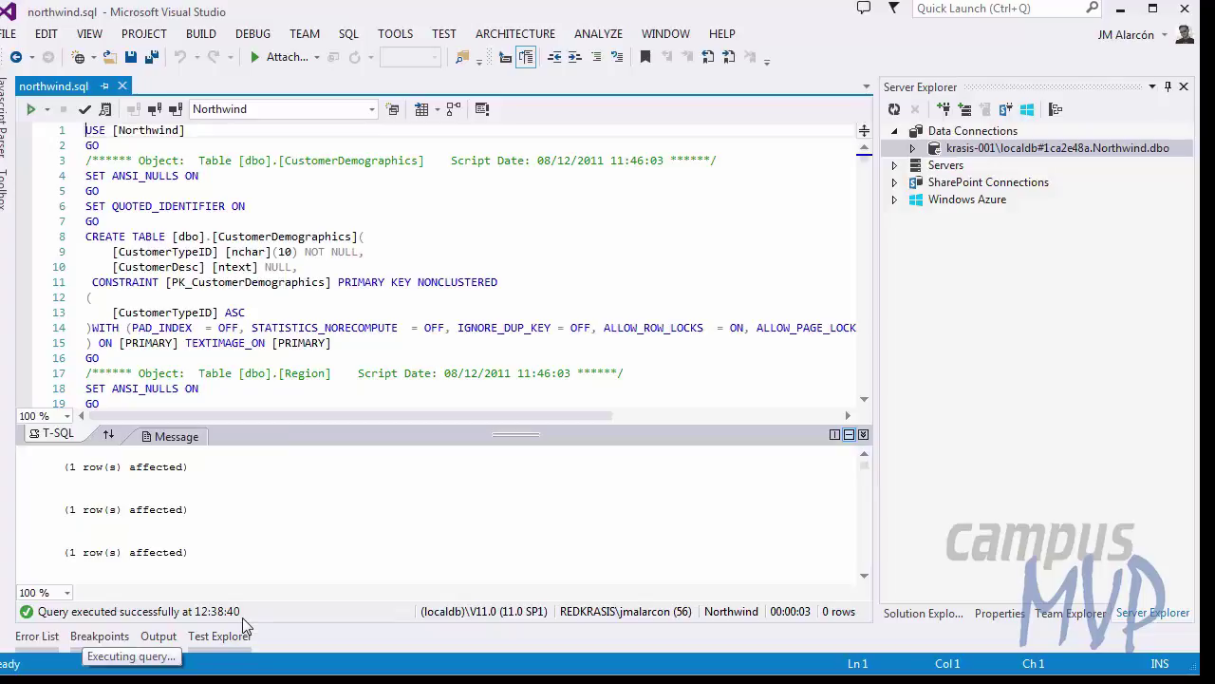
pyautogui.click(612, 225)
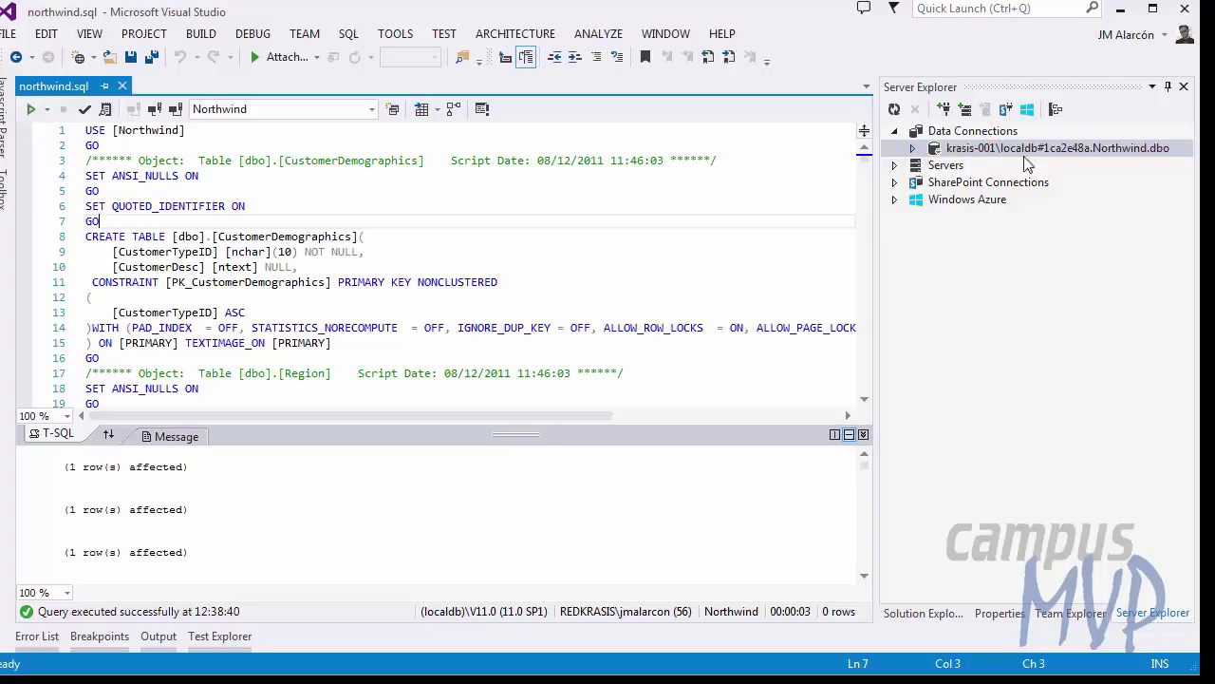
# Examine the Northwind connection's tables in Server Explorer, including the Employees table's columns and design, and close the table designer.
pyautogui.click(912, 149)
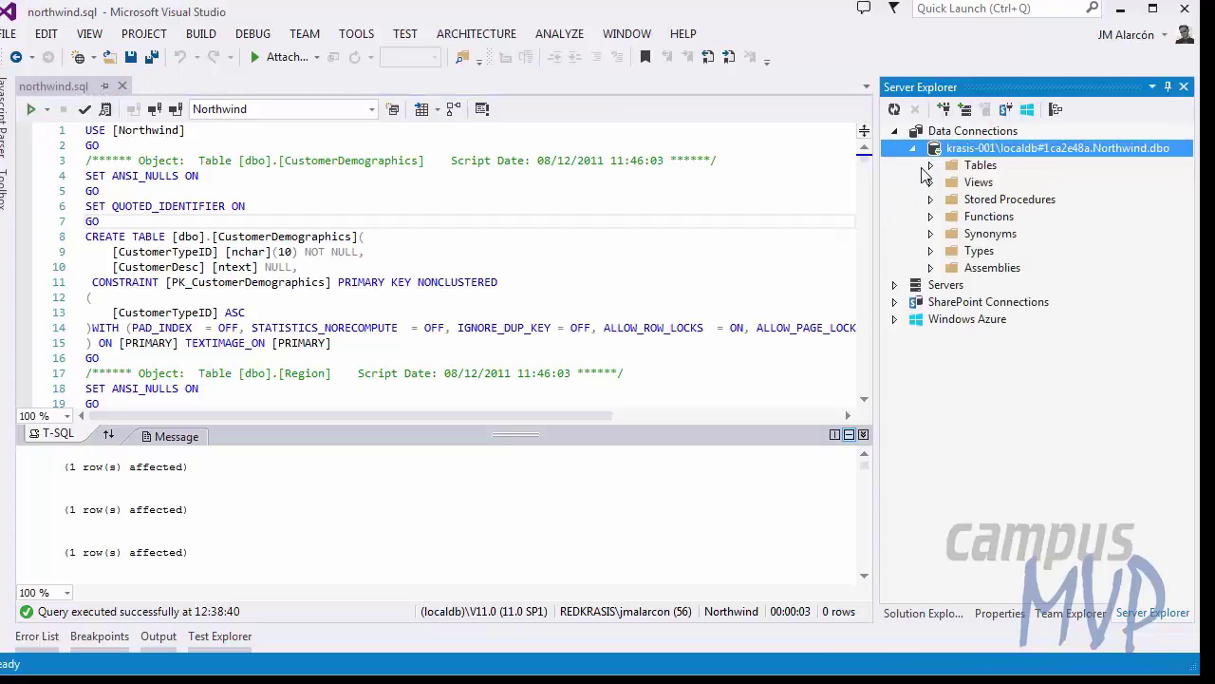
pyautogui.click(930, 165)
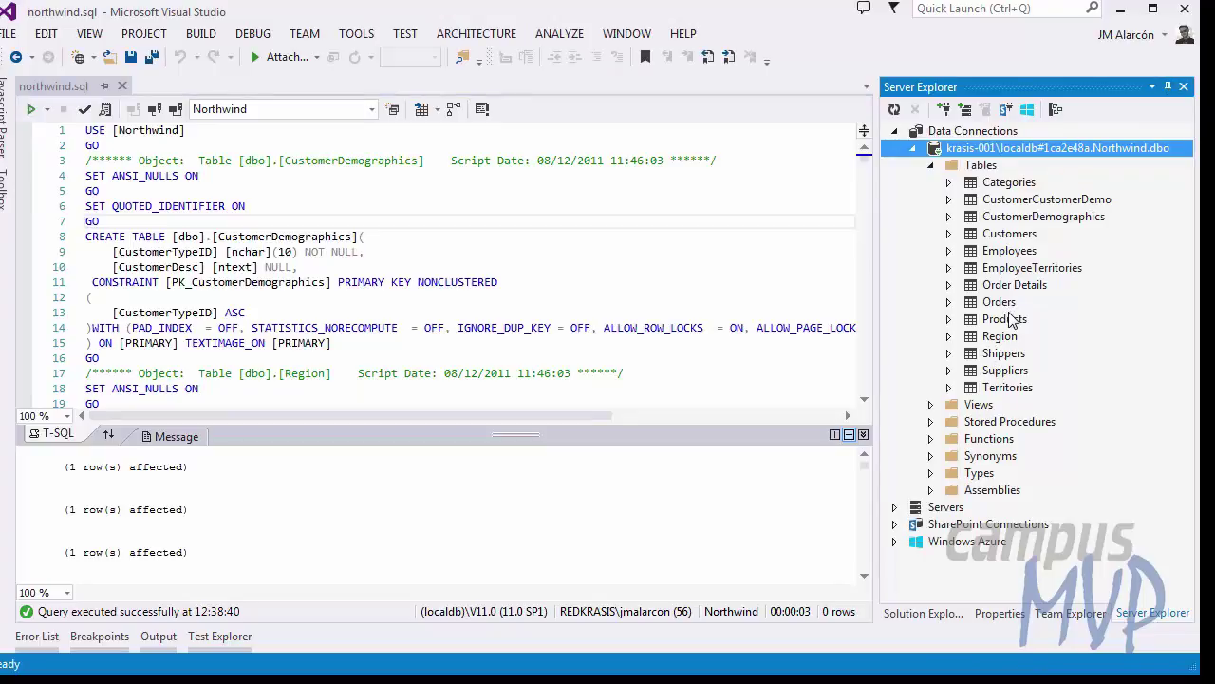
pyautogui.rightClick(998, 252)
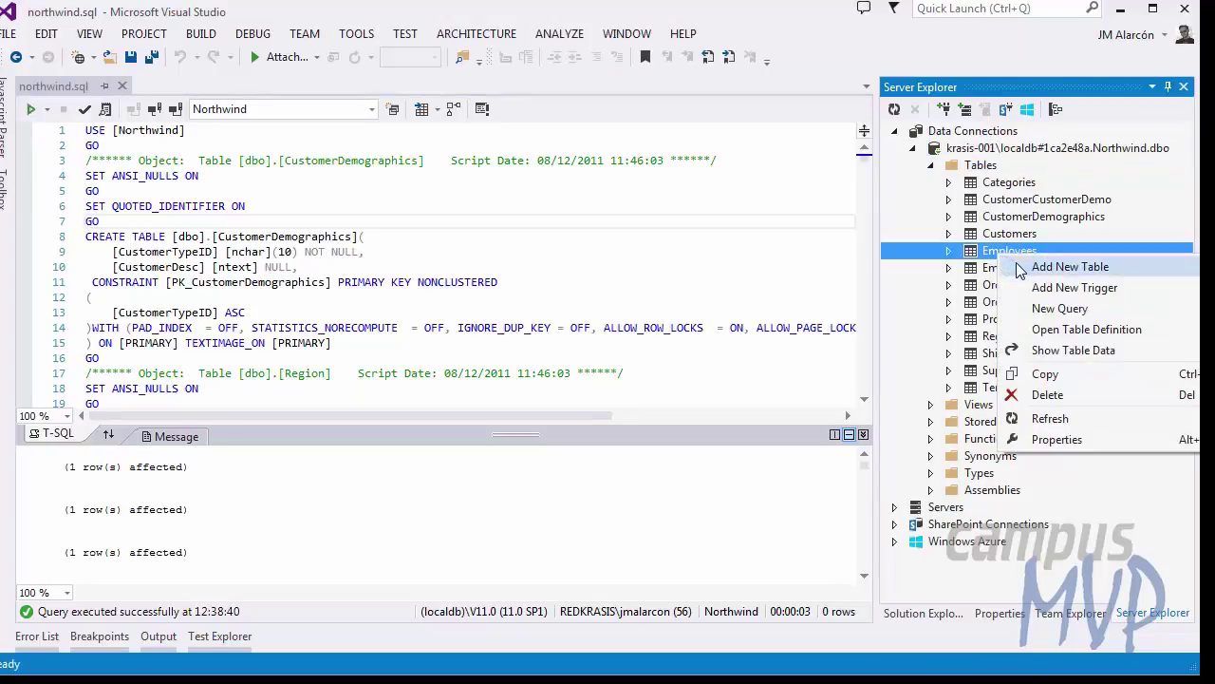
pyautogui.click(948, 251)
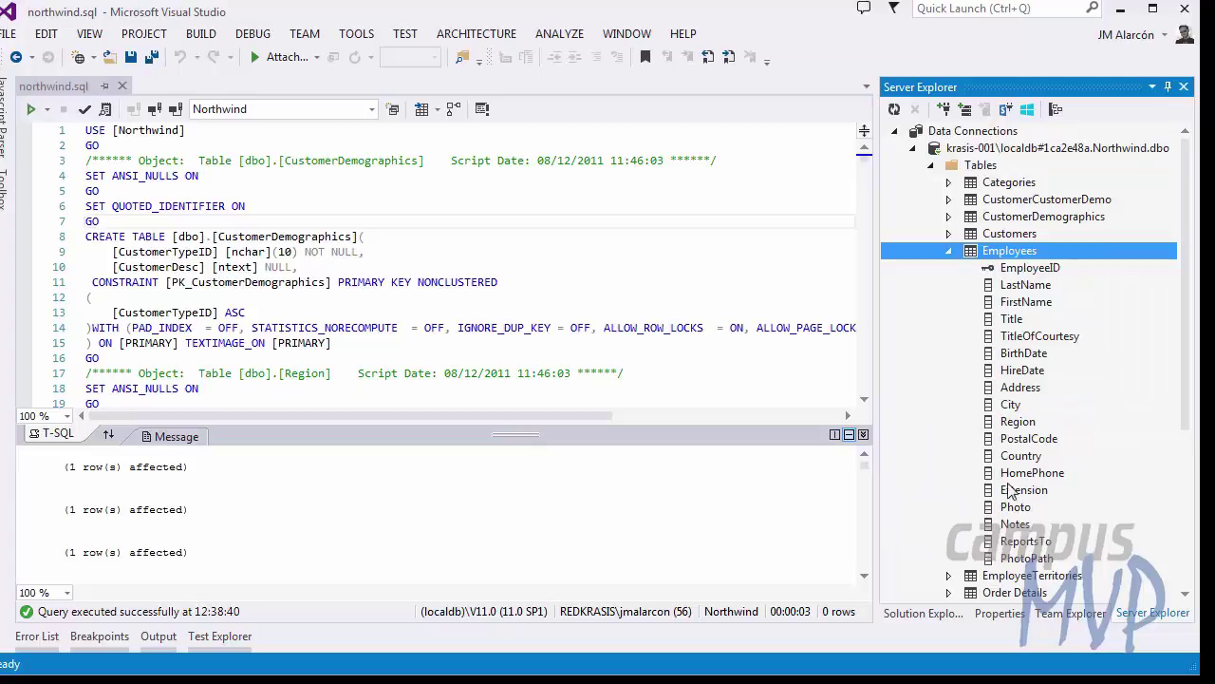
pyautogui.click(948, 251)
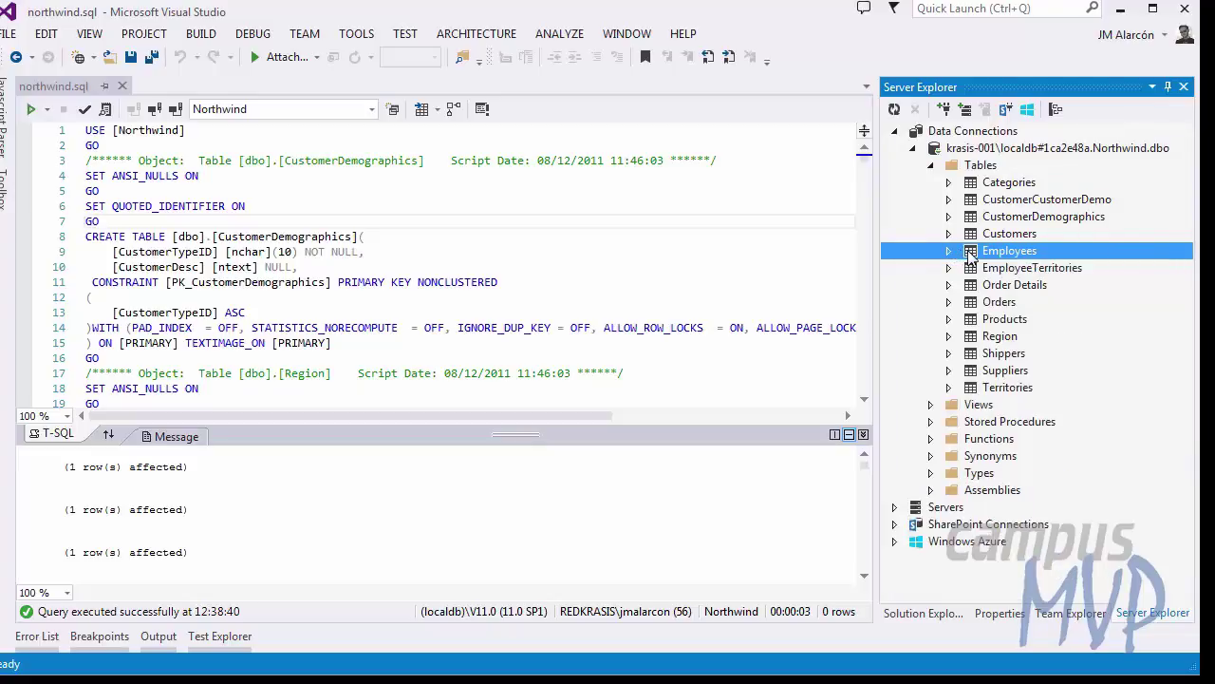
pyautogui.doubleClick(970, 252)
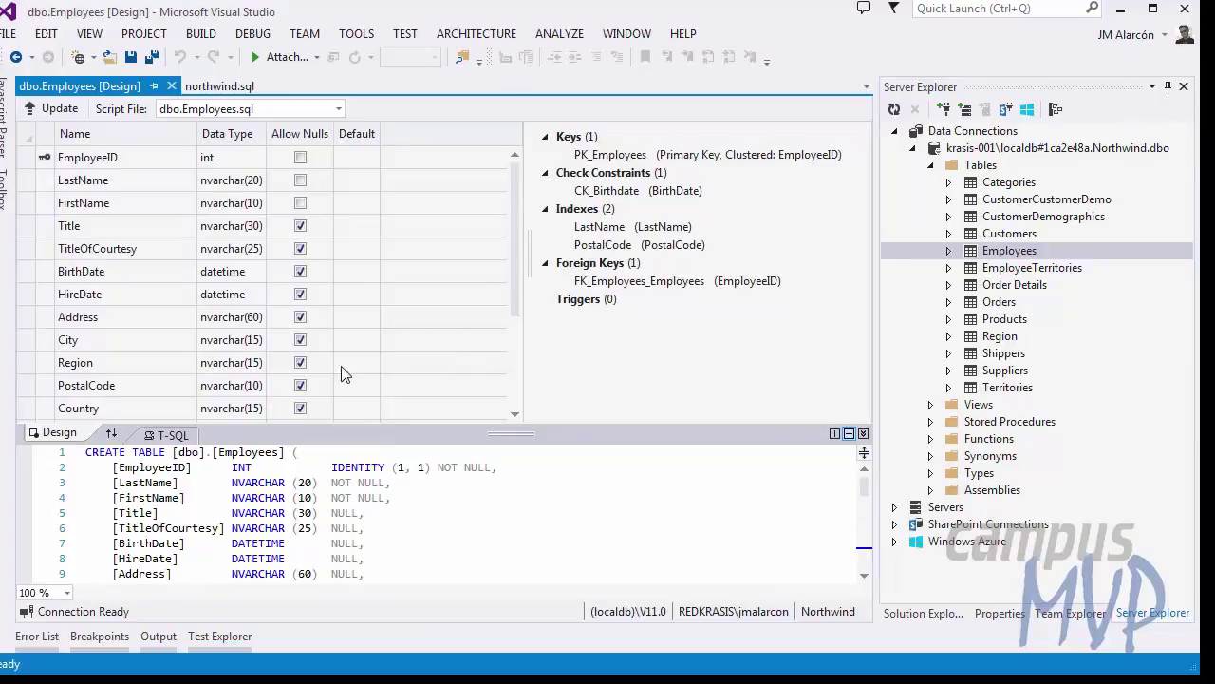
pyautogui.click(171, 87)
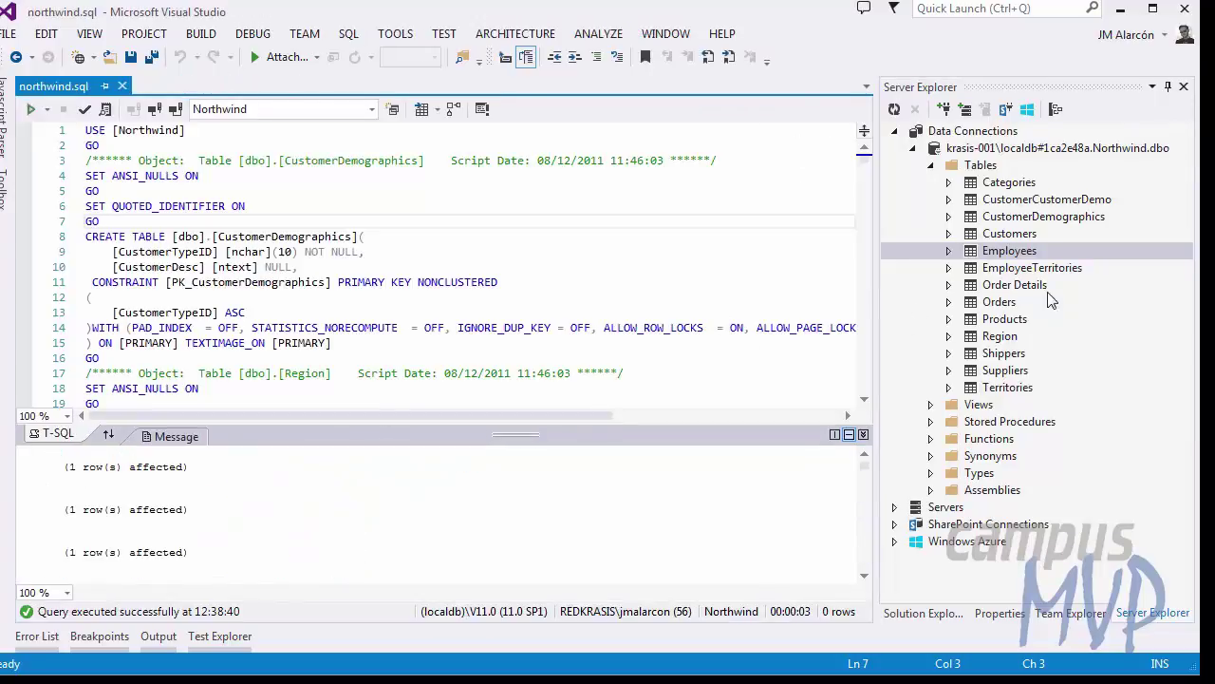
# Show the data of the Employees table to check its rows, and close the data view.
pyautogui.click(987, 253)
pyautogui.rightClick(970, 247)
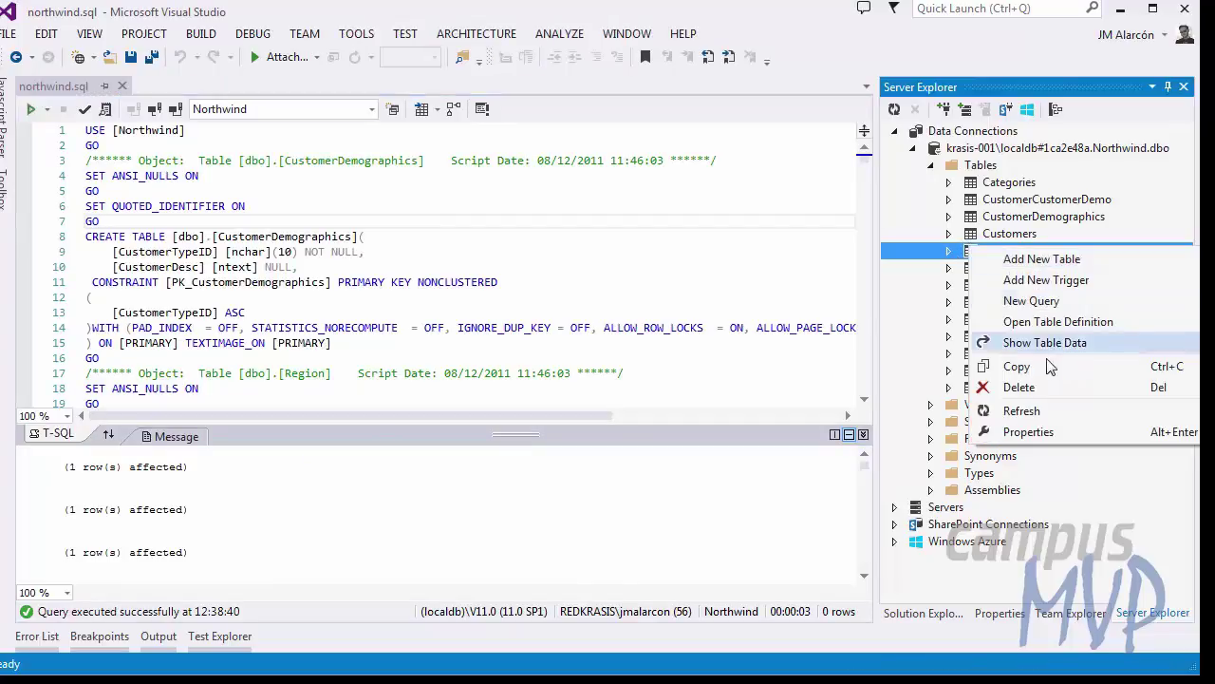
pyautogui.click(1044, 344)
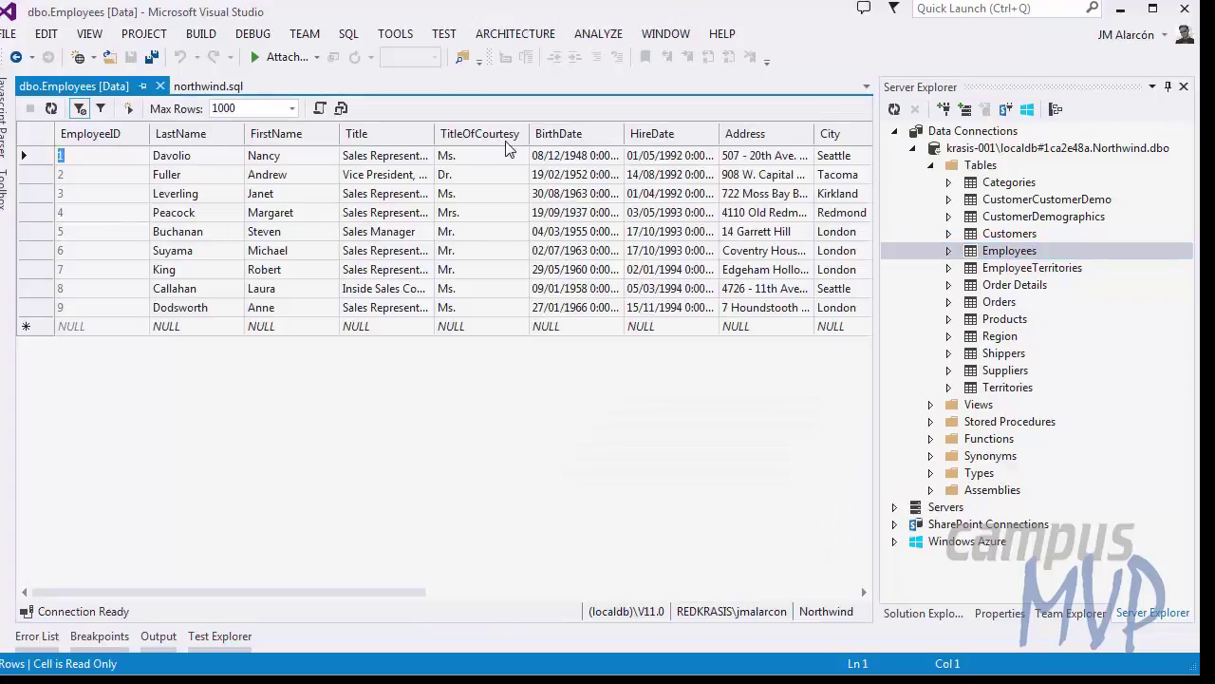
pyautogui.click(161, 86)
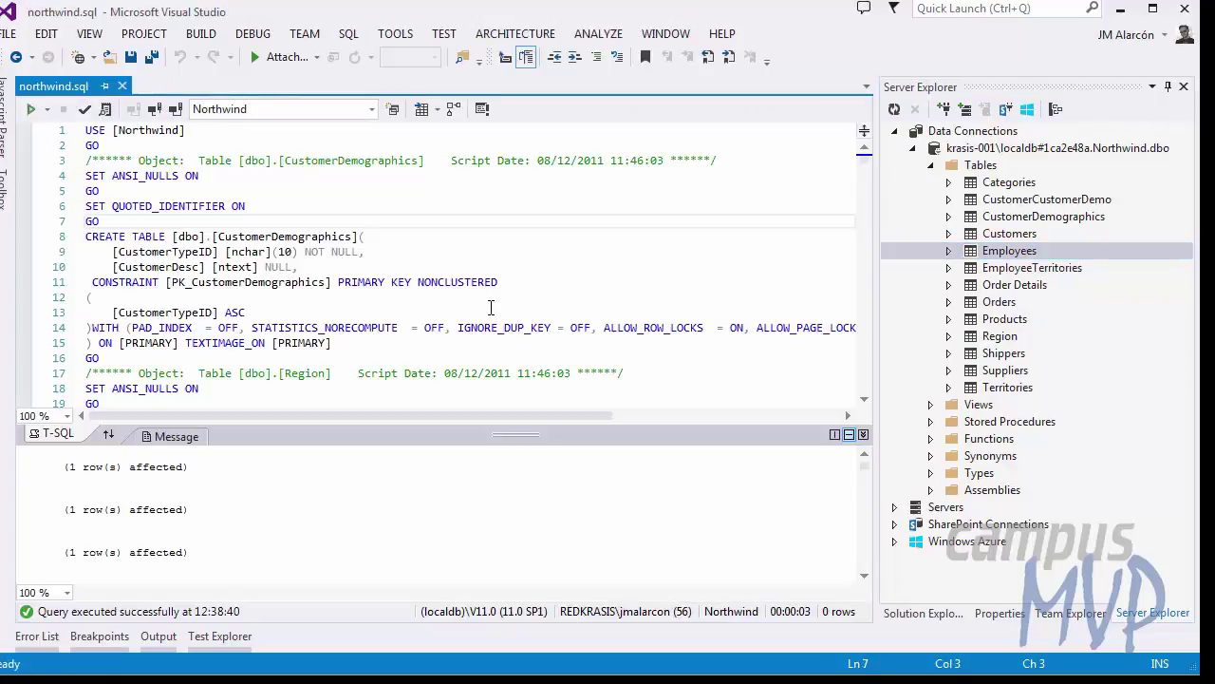